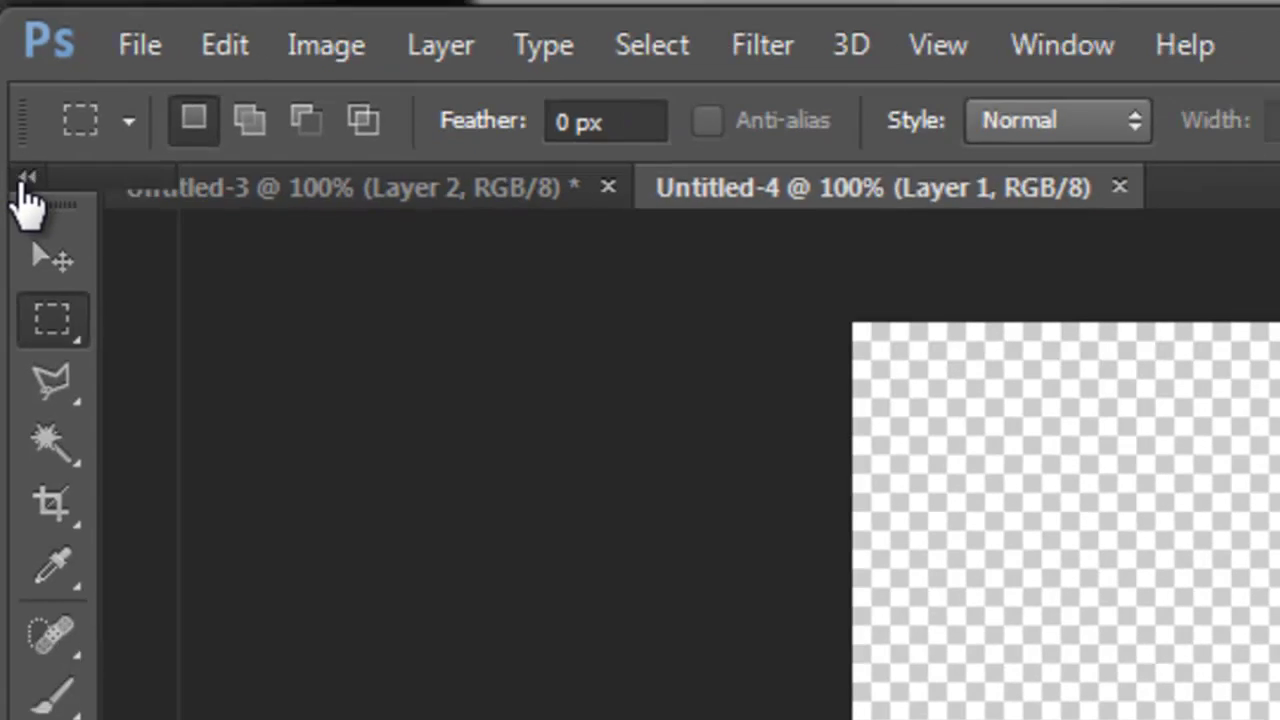
Show the toolbox in two columns, view the marquee tool variants and select the Polygonal Lasso tool.
{"action": "left_click", "coordinate": [30, 207]}
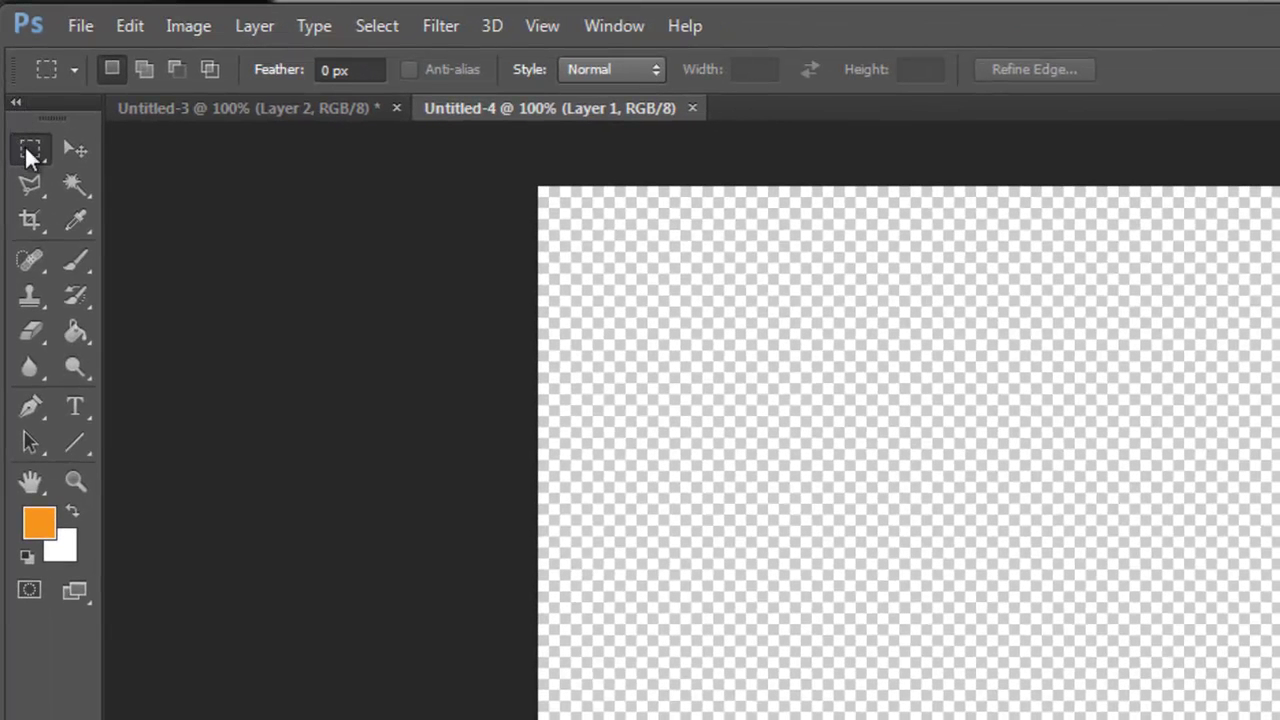
{"action": "left_click", "coordinate": [26, 150]}
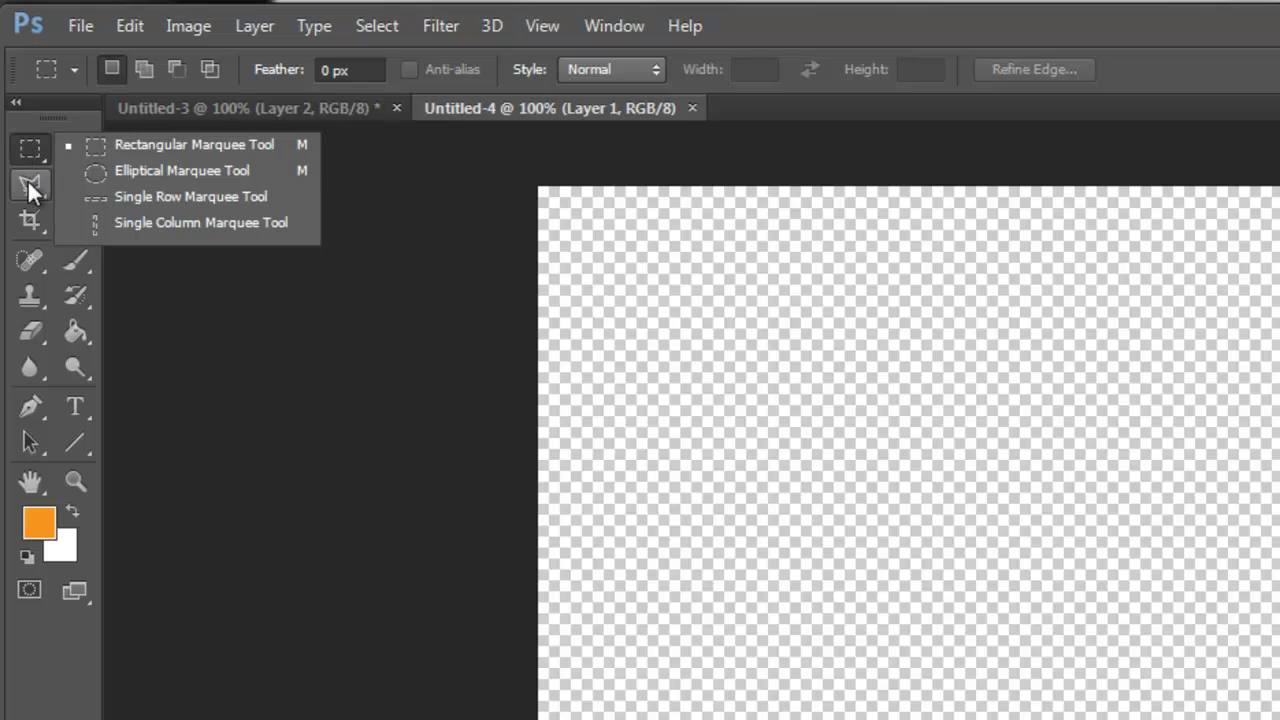
{"action": "left_click", "coordinate": [27, 179]}
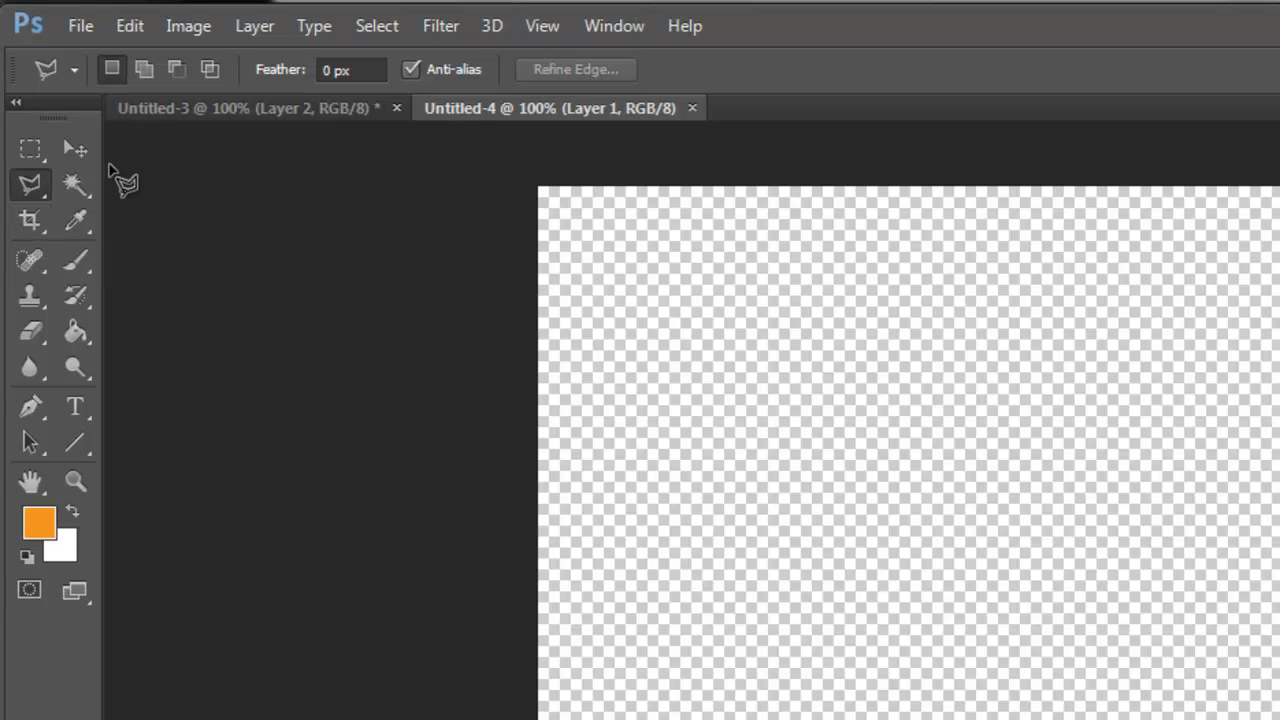
{"action": "left_click", "coordinate": [129, 27]}
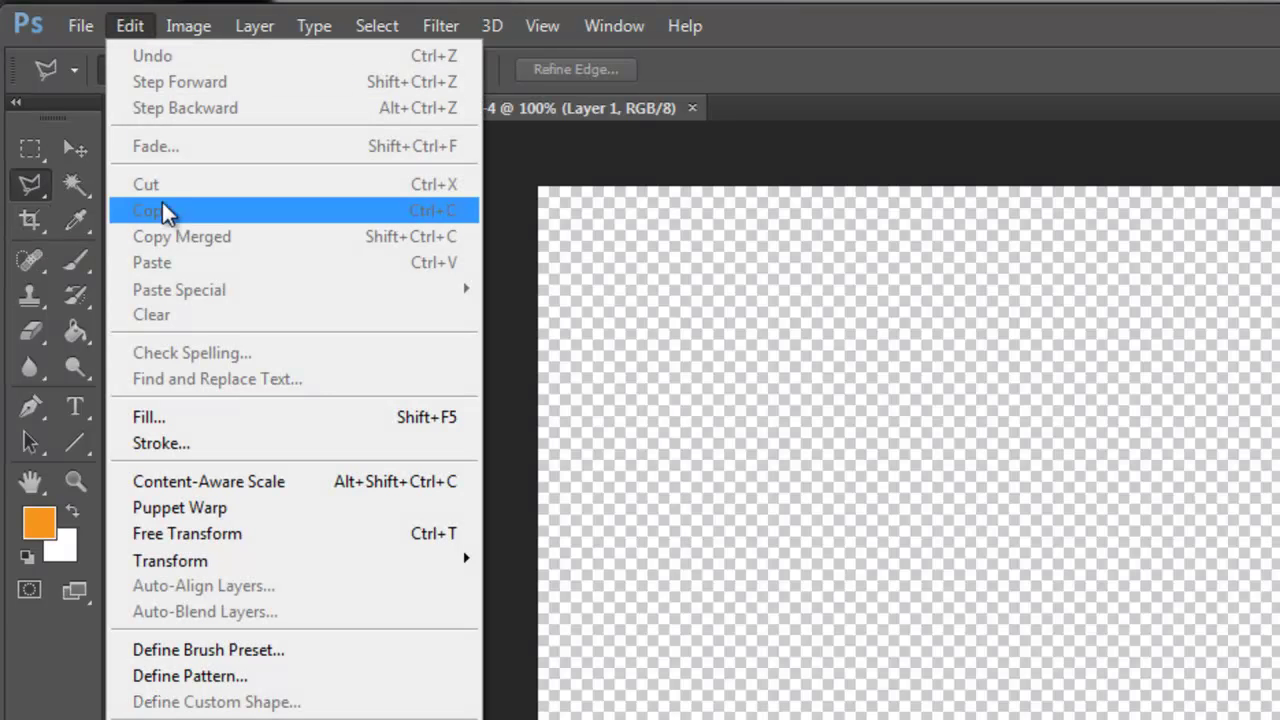
{"action": "mouse_move", "coordinate": [184, 557]}
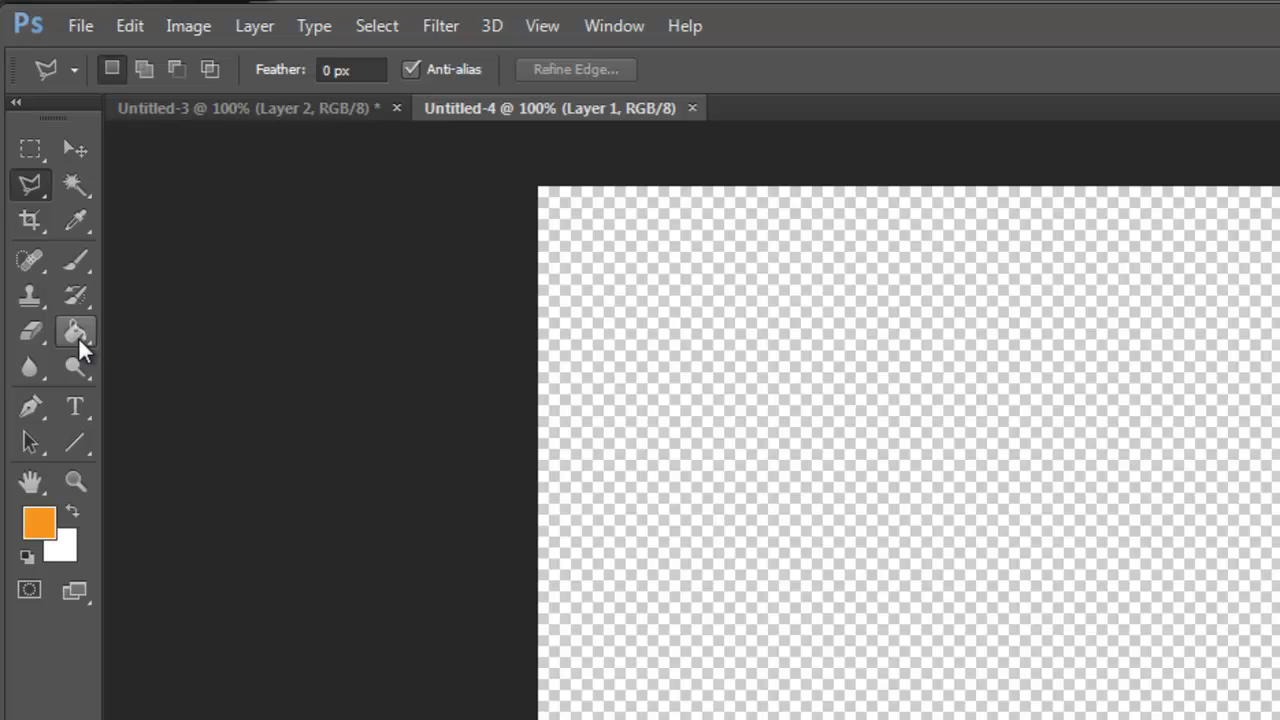
Select the Brush tool and view the related painting tools grouped with it.
{"action": "left_click", "coordinate": [87, 266]}
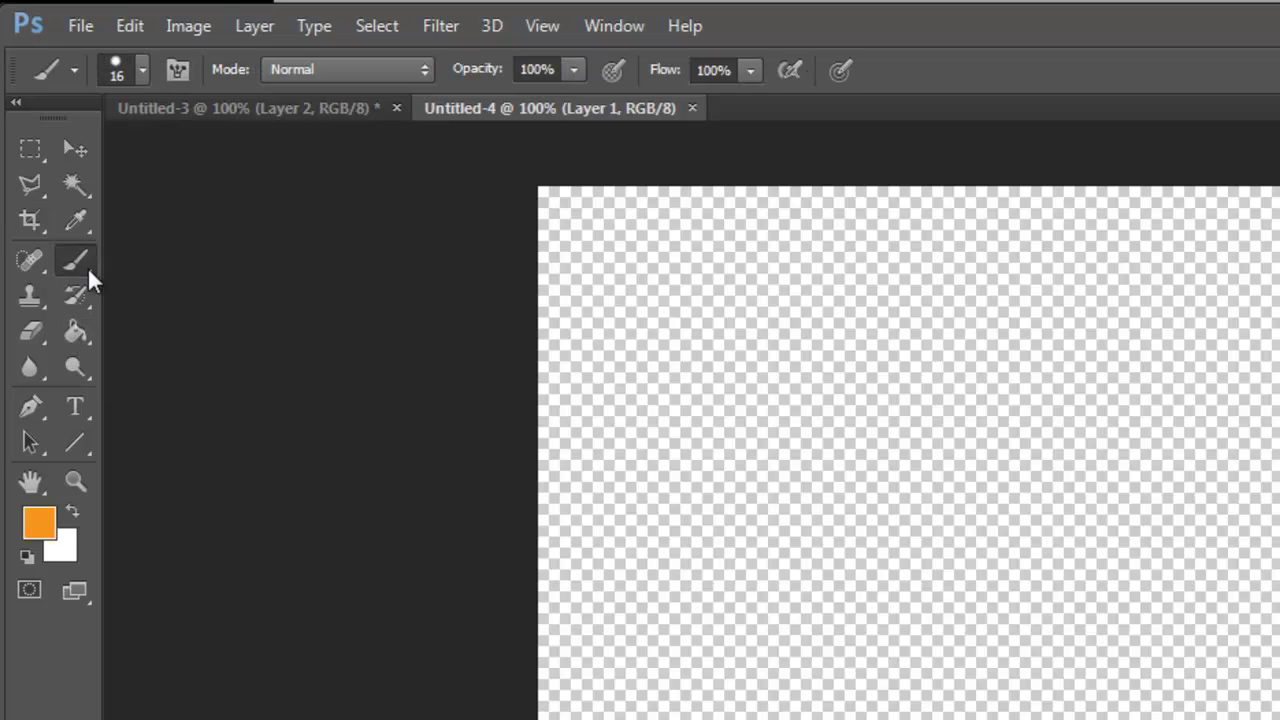
{"action": "left_click", "coordinate": [86, 264]}
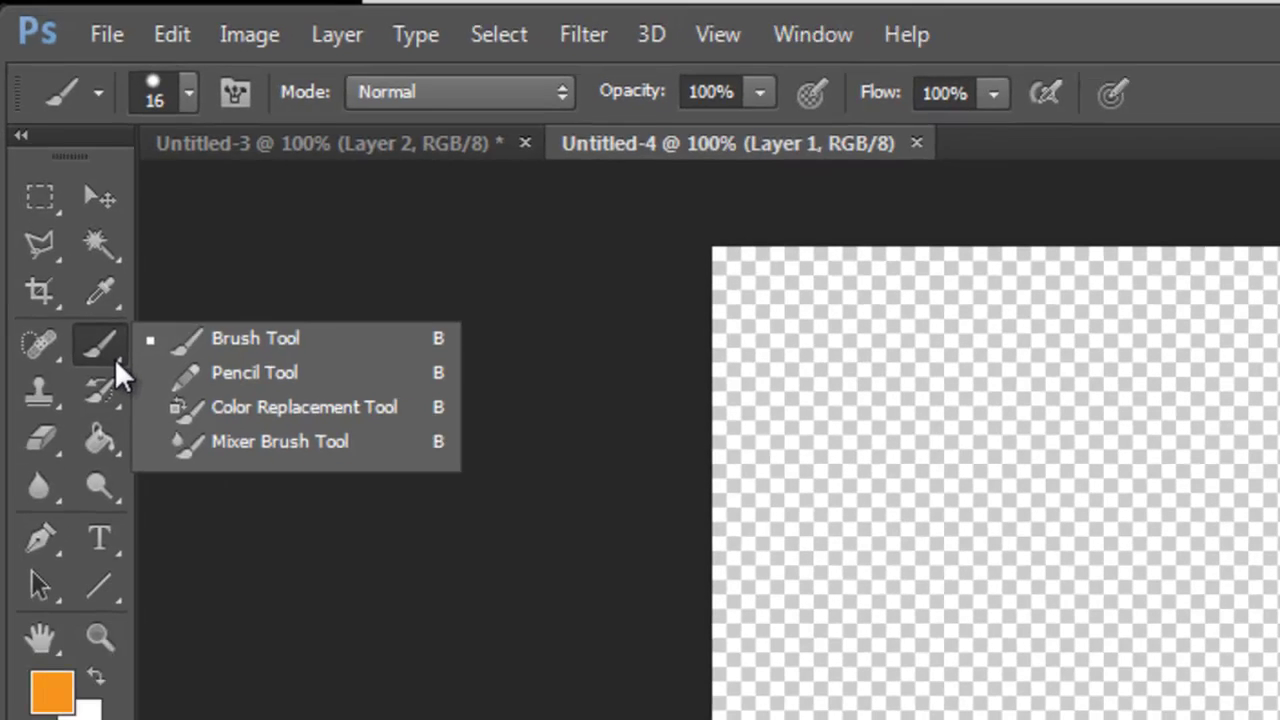
{"action": "left_click", "coordinate": [133, 416]}
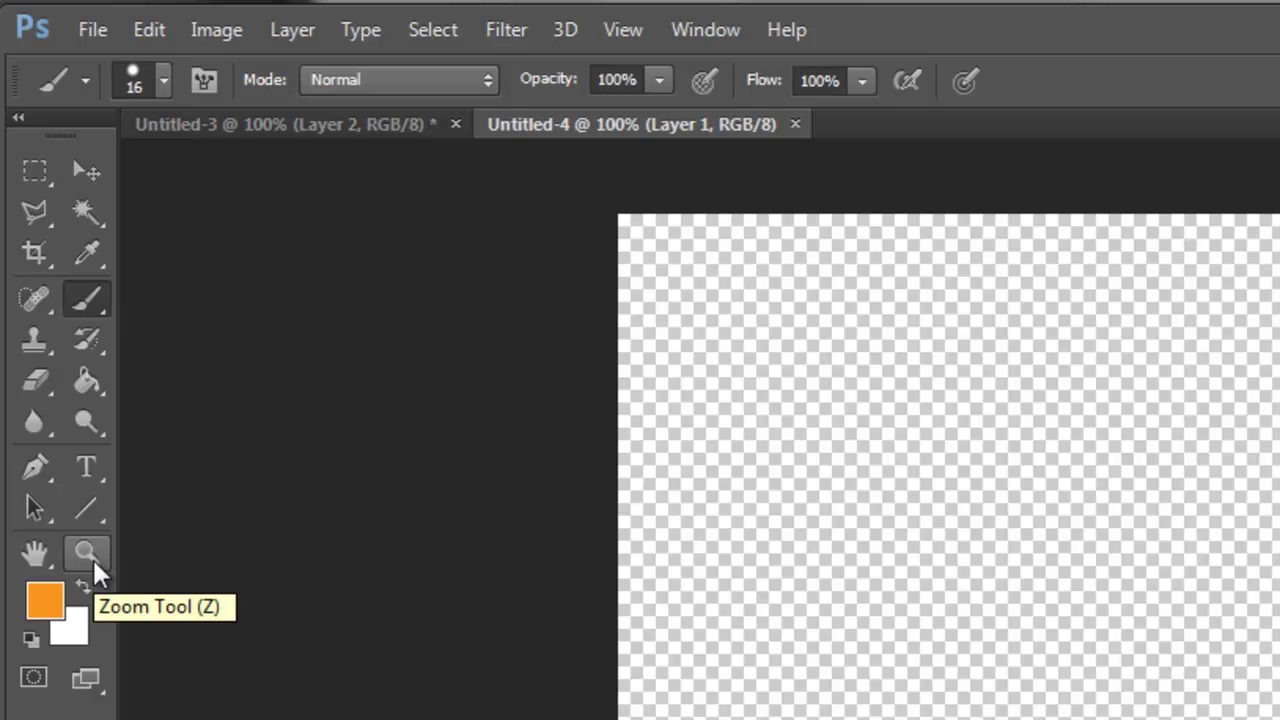
Switch to Paint, activate the brush with a chosen stroke size and display the available brush types.
{"action": "key", "text": "alt+Tab"}
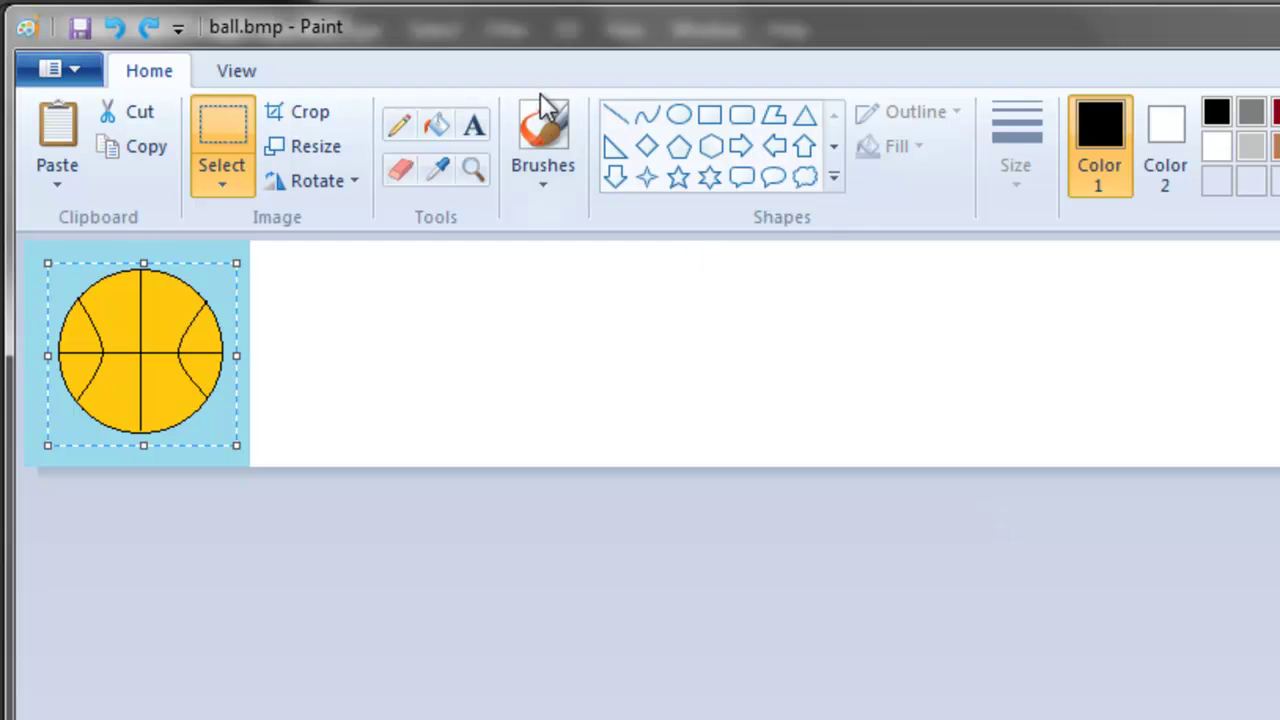
{"action": "left_click", "coordinate": [567, 150]}
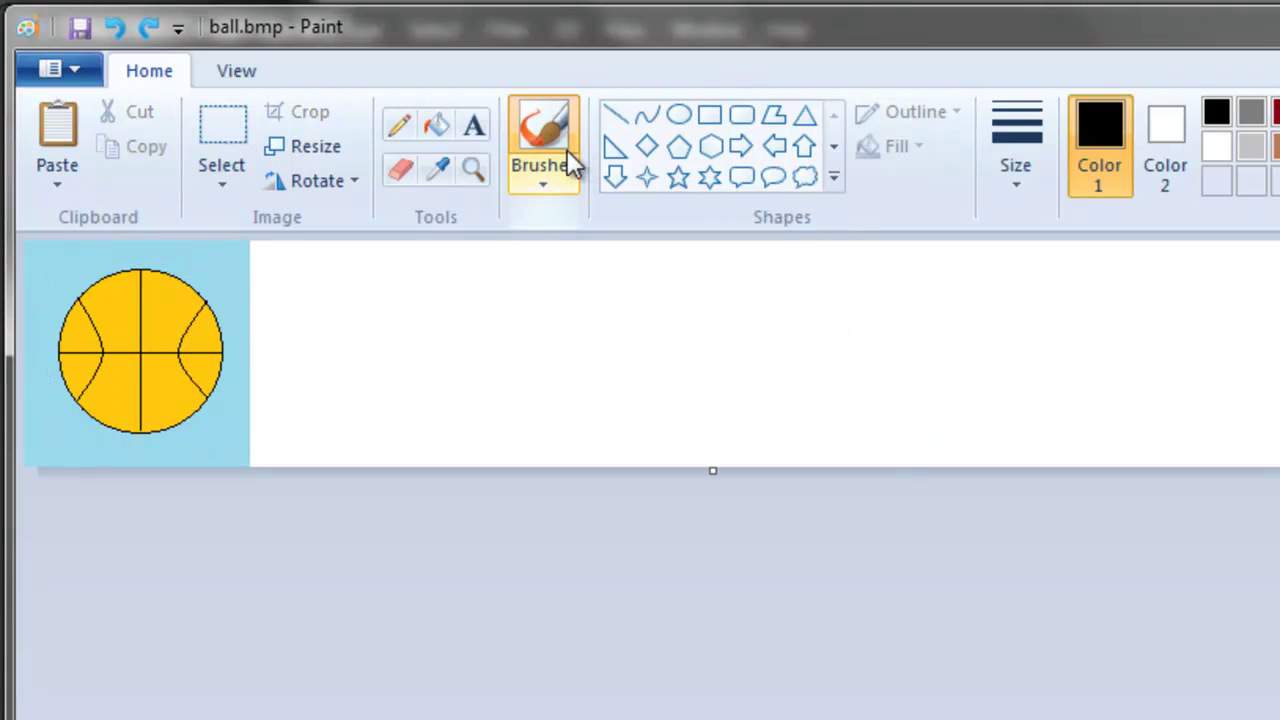
{"action": "left_click", "coordinate": [1027, 176]}
{"action": "left_click", "coordinate": [1079, 348]}
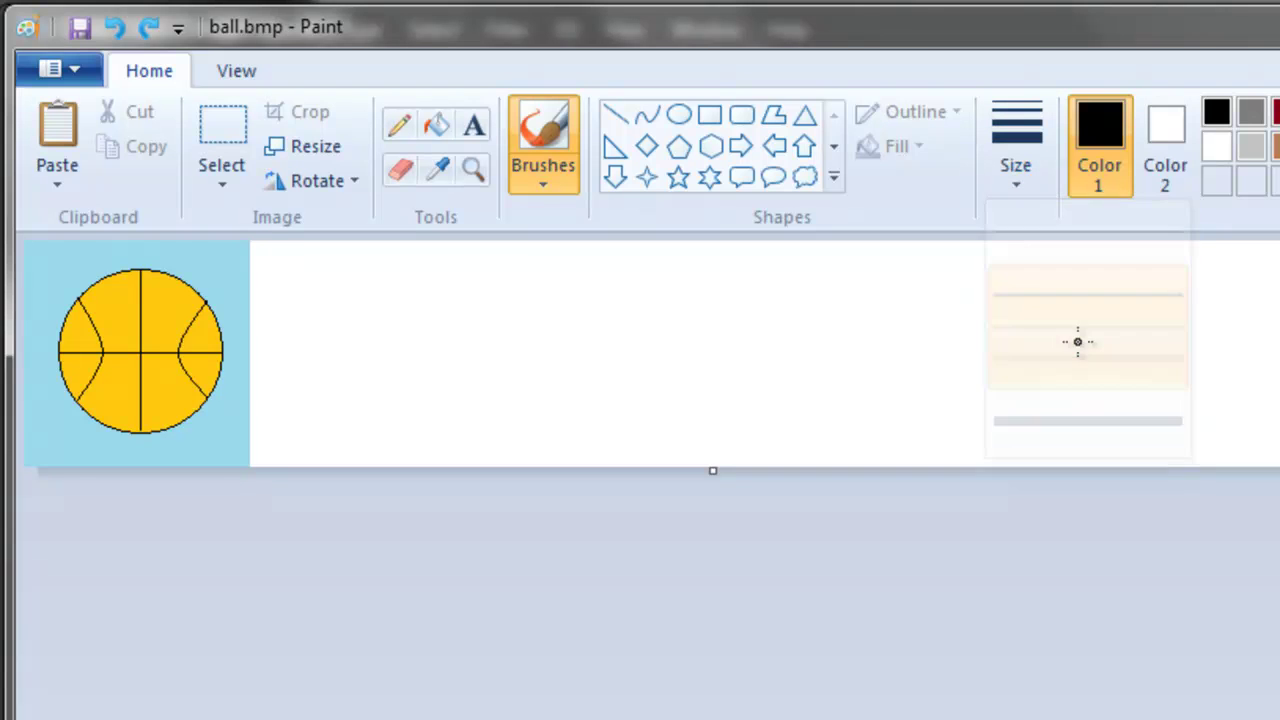
{"action": "left_click", "coordinate": [542, 184]}
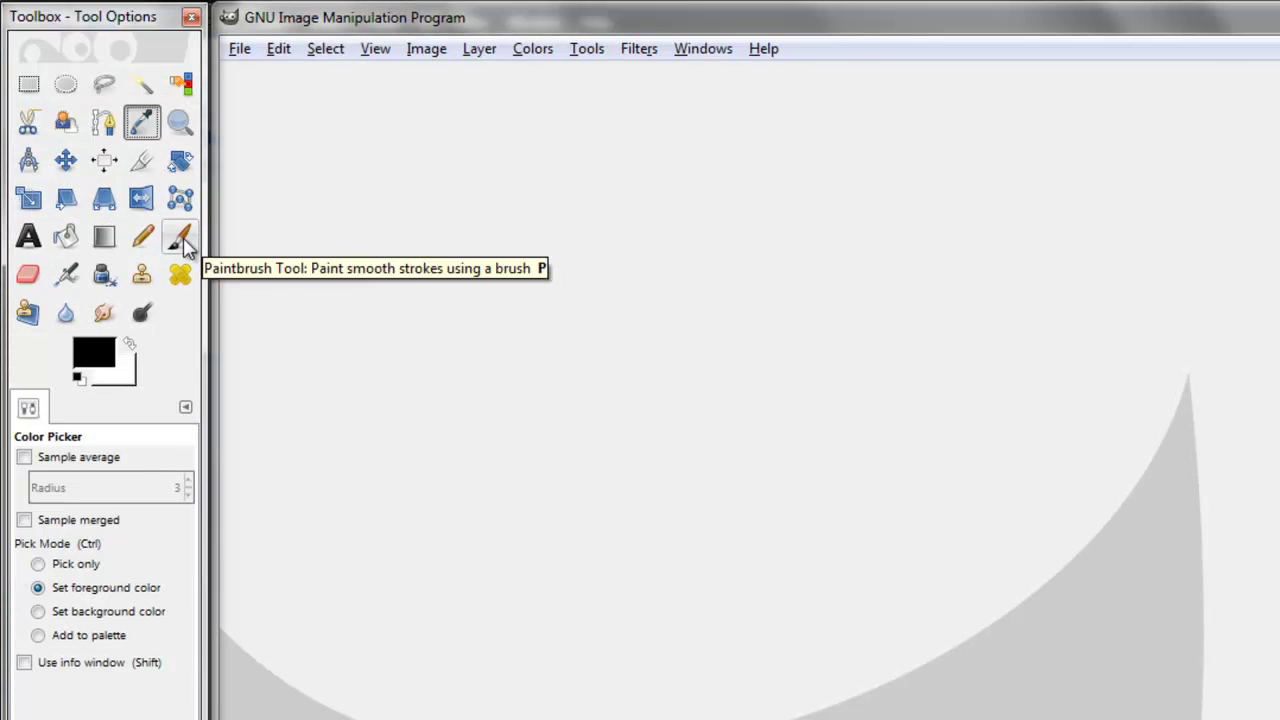
Activate GIMP's Paintbrush tool and open the foreground color for selection.
{"action": "left_click", "coordinate": [182, 241]}
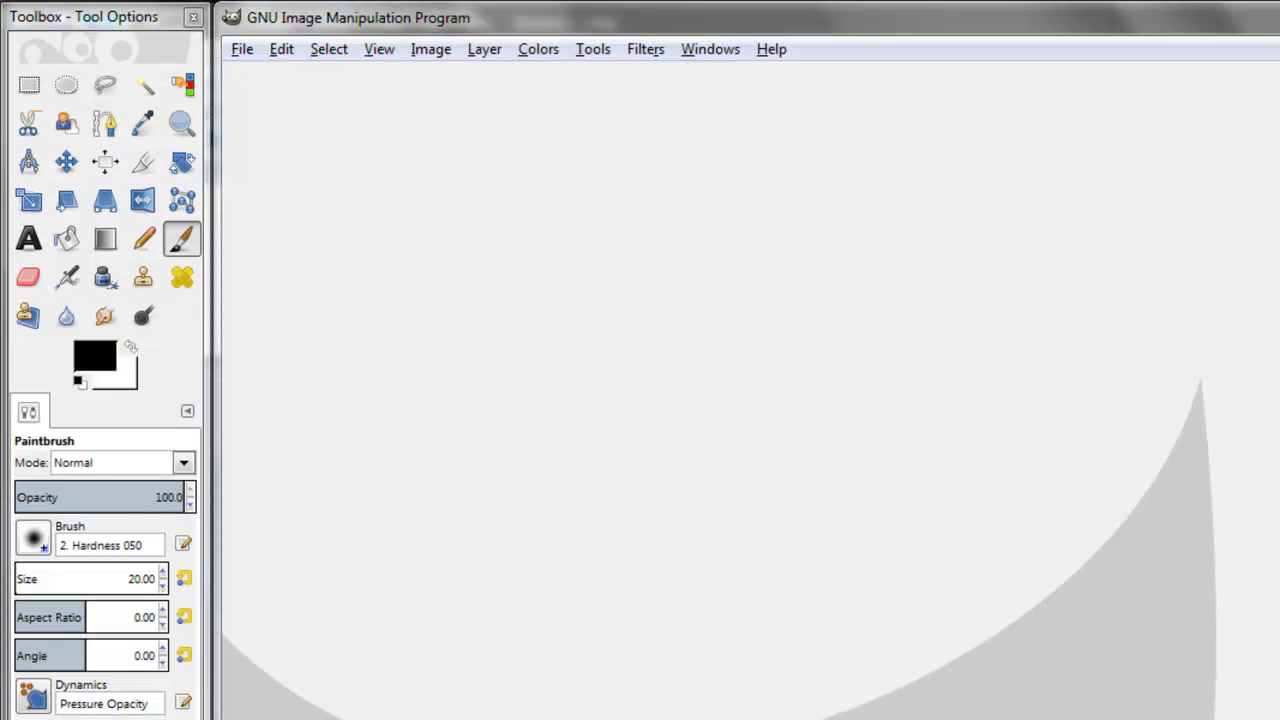
{"action": "left_click", "coordinate": [92, 356]}
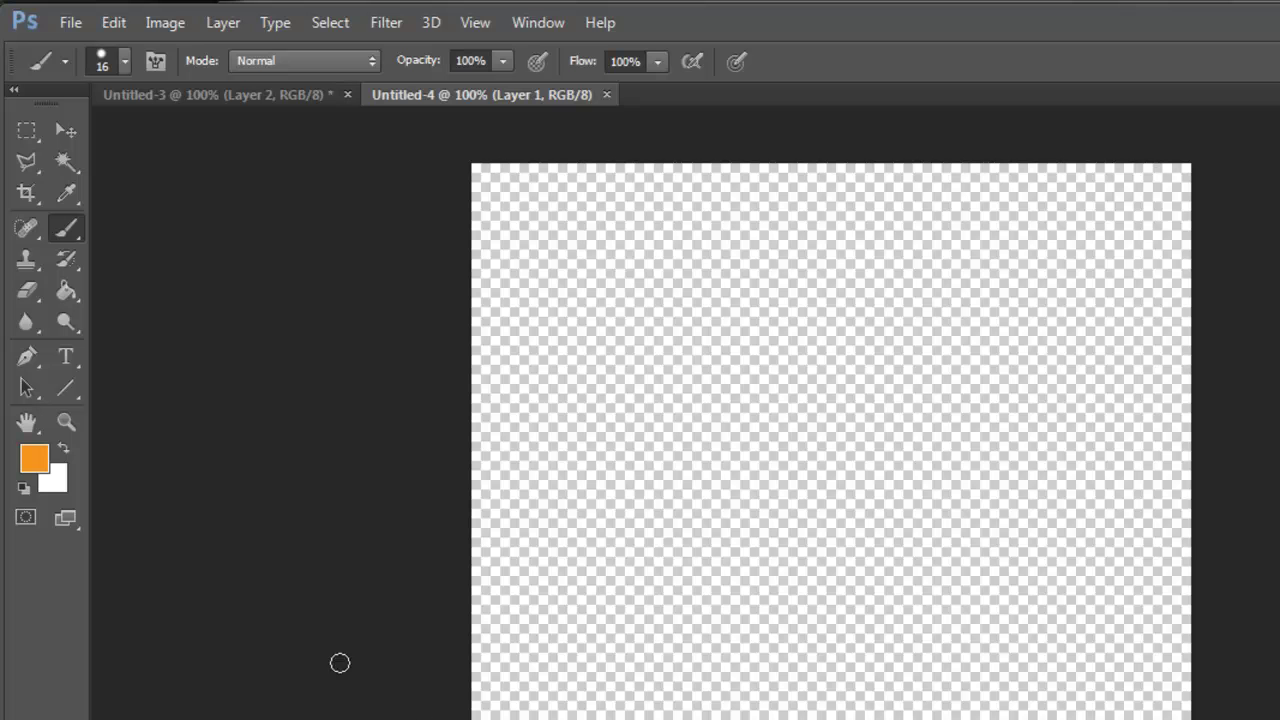
Switch to Photoshop, view the foreground Color Picker without changing the color, and display the Color sliders instead of the swatches.
{"action": "left_click", "coordinate": [44, 463]}
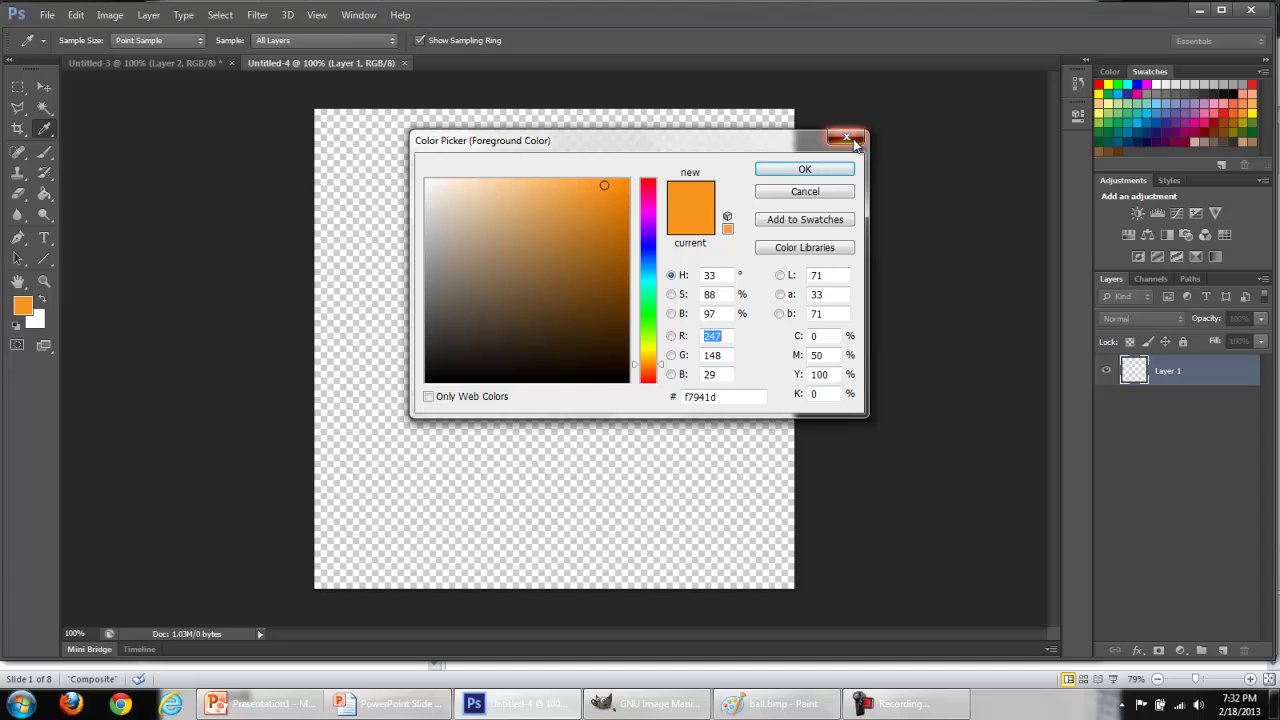
{"action": "left_click", "coordinate": [847, 138]}
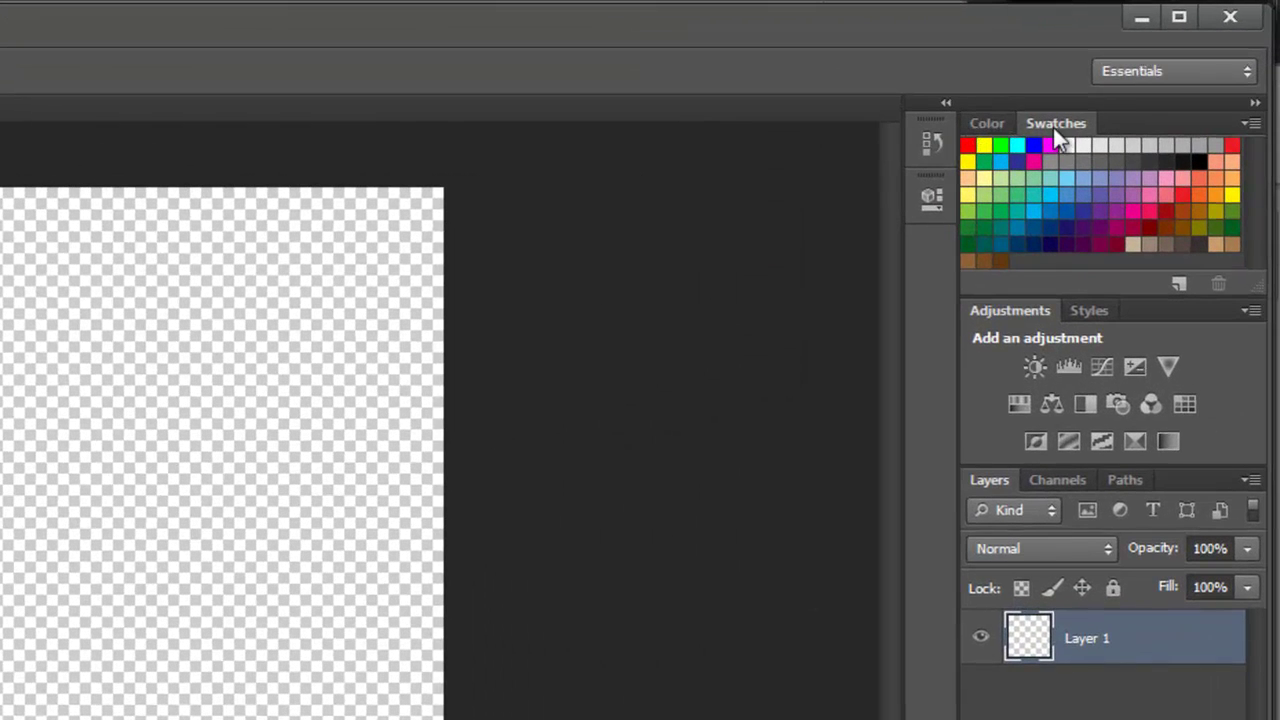
{"action": "left_click", "coordinate": [1000, 125]}
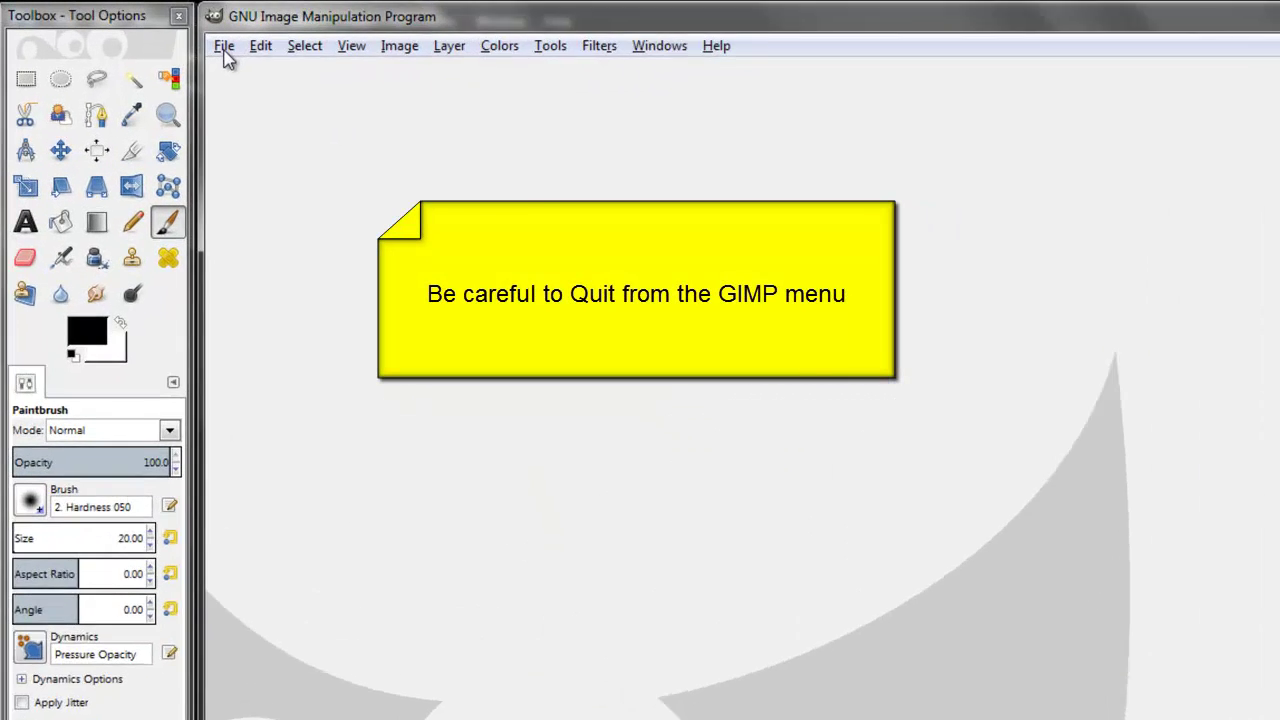
{"action": "left_click", "coordinate": [160, 32]}
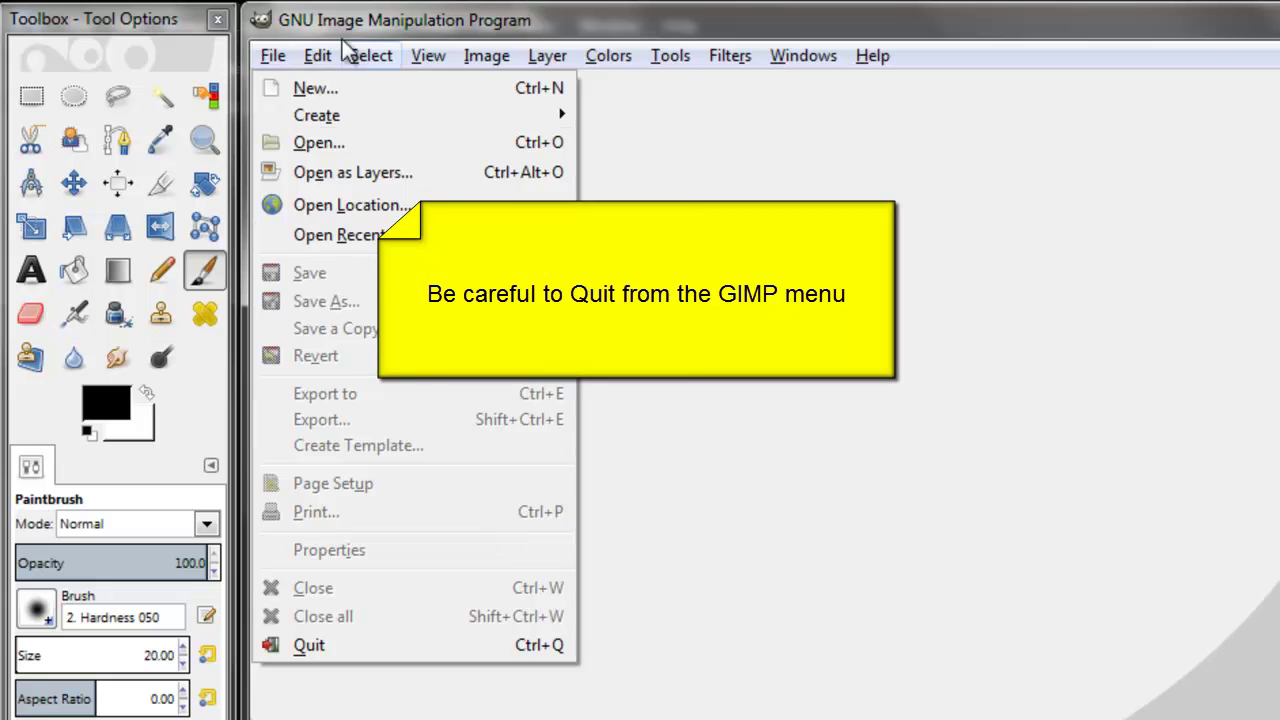
{"action": "mouse_move", "coordinate": [371, 55]}
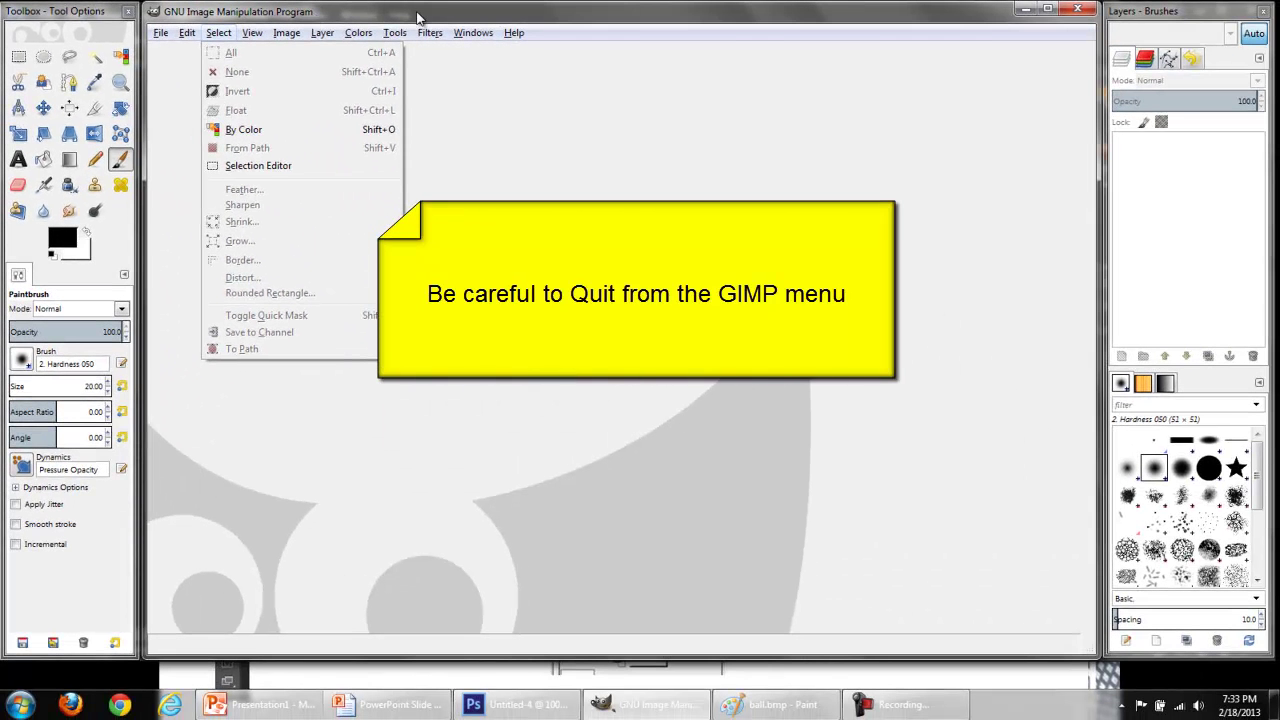
{"action": "left_click", "coordinate": [698, 29]}
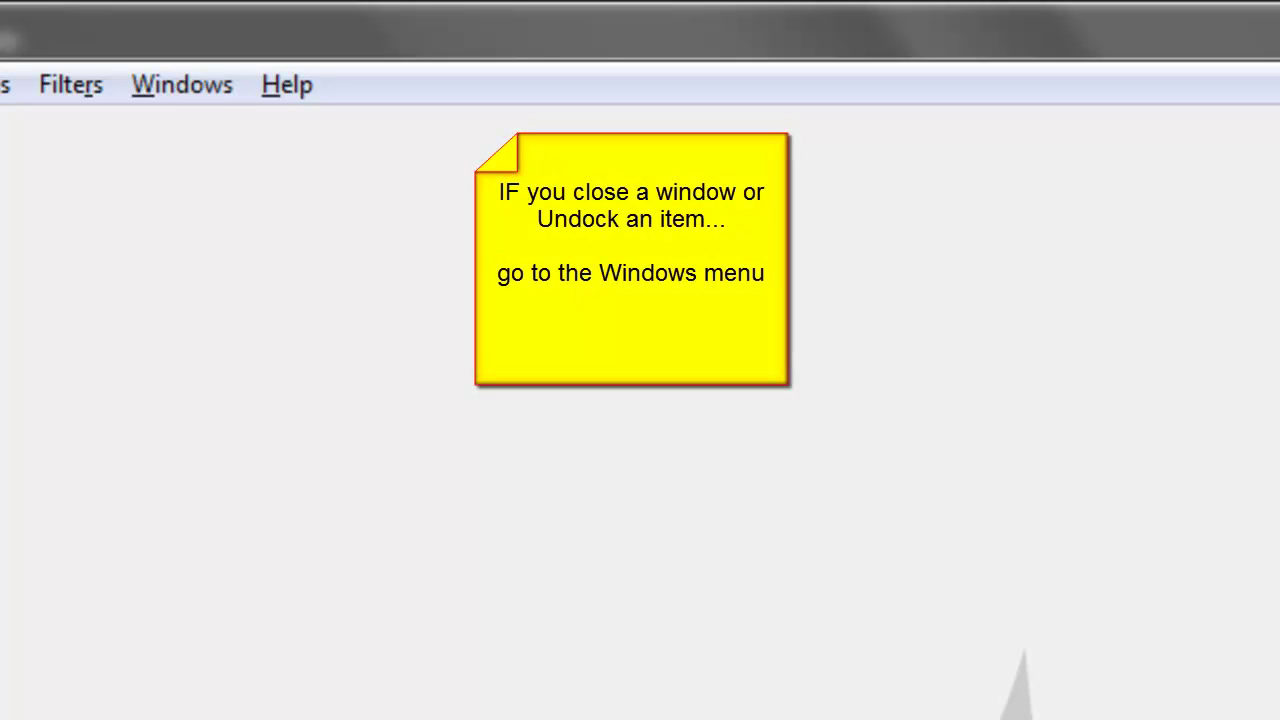
{"action": "left_click", "coordinate": [178, 88]}
{"action": "mouse_move", "coordinate": [199, 131]}
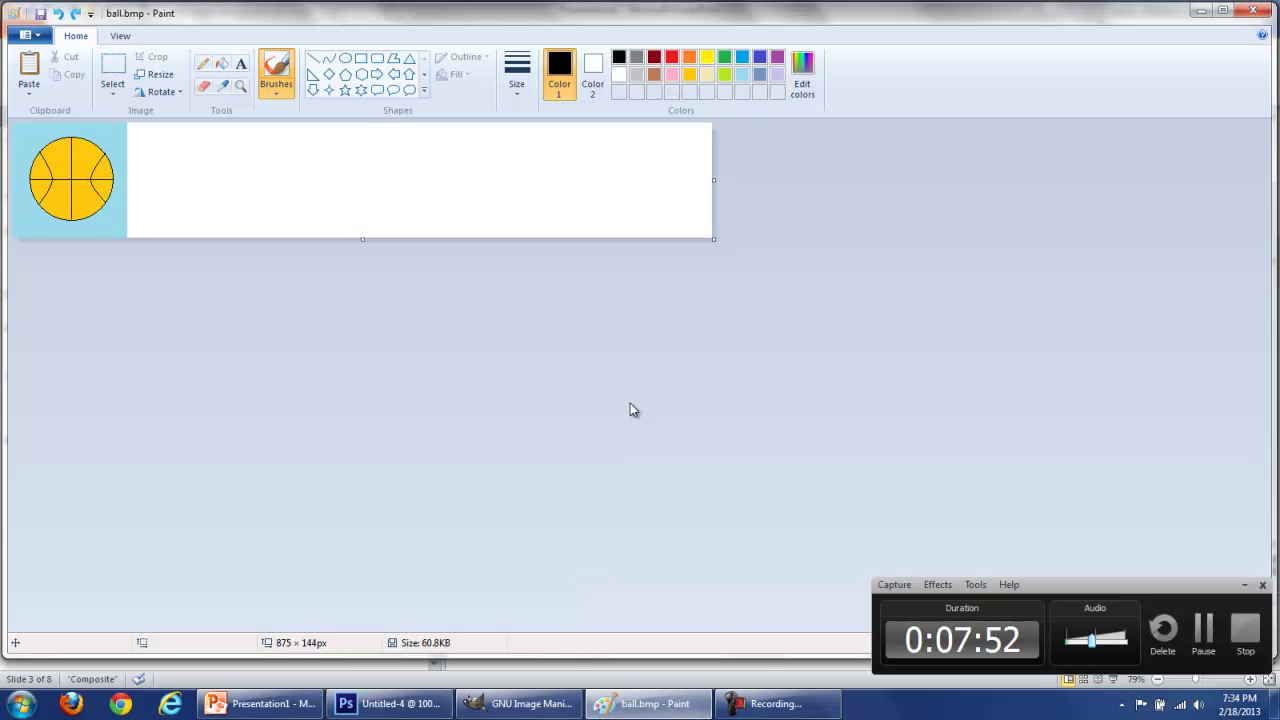
Examine the image properties of ball.bmp in Paint, including resolution, units, colors and size, and dismiss them unchanged.
{"action": "left_click", "coordinate": [44, 36]}
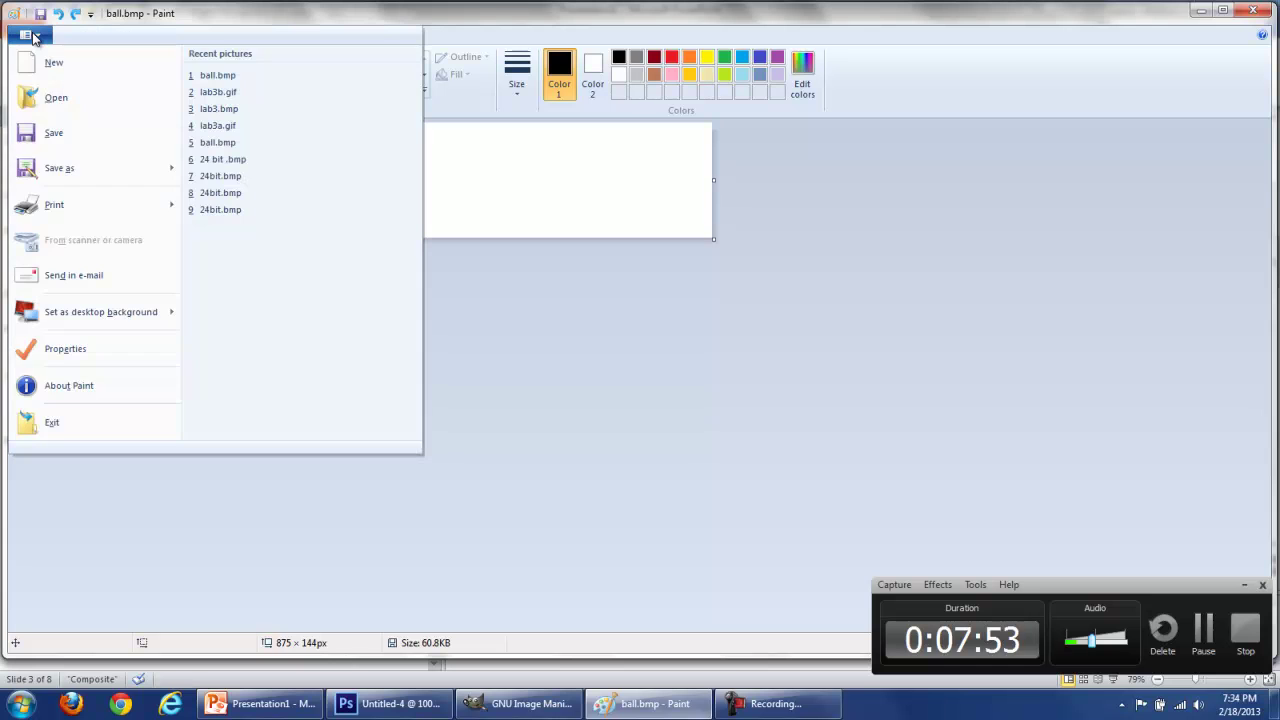
{"action": "left_click", "coordinate": [73, 353]}
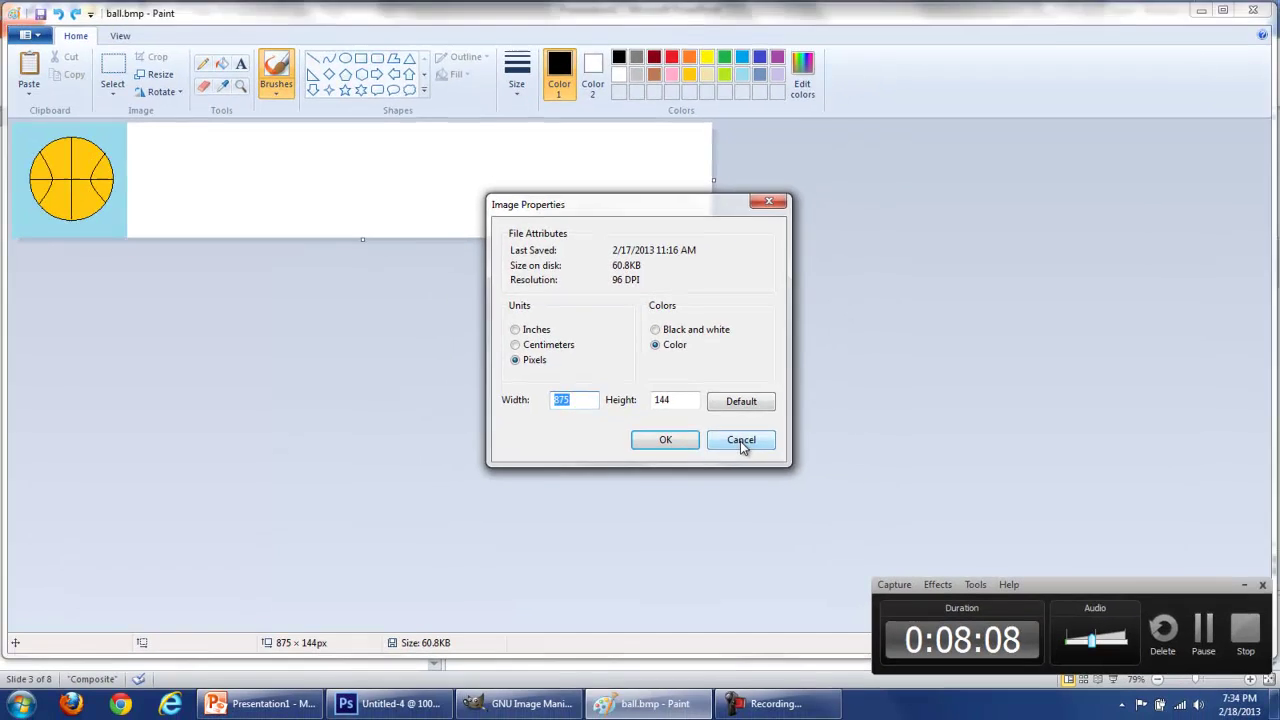
{"action": "left_click", "coordinate": [740, 441]}
Switch to GIMP and examine the new-image settings, including the advanced options and the background fill choices.
{"action": "left_click", "coordinate": [520, 703]}
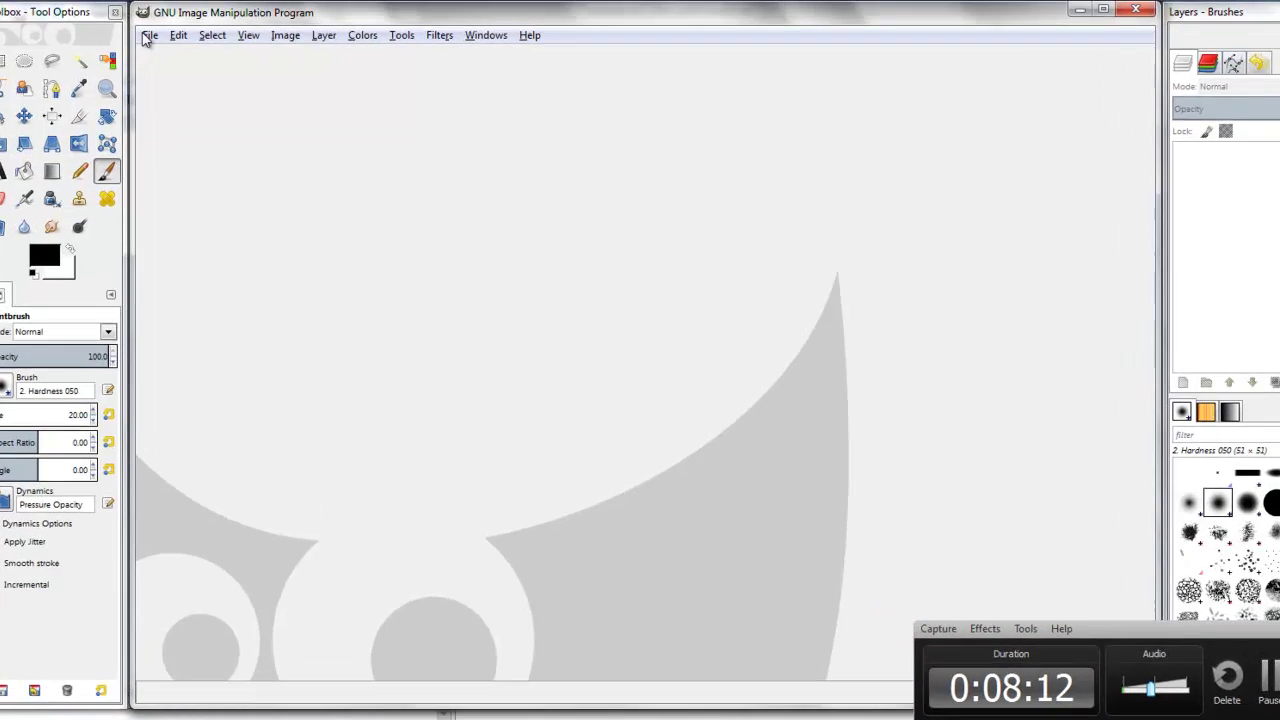
{"action": "left_click", "coordinate": [161, 33]}
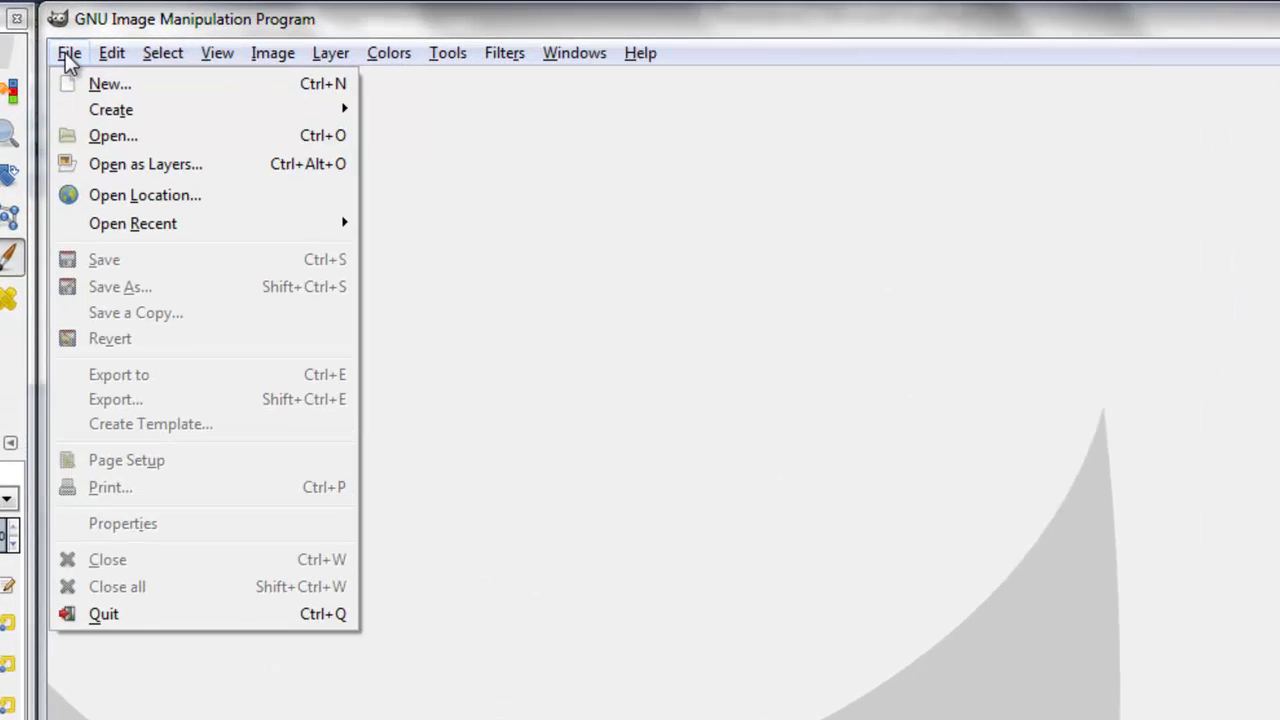
{"action": "left_click", "coordinate": [102, 92]}
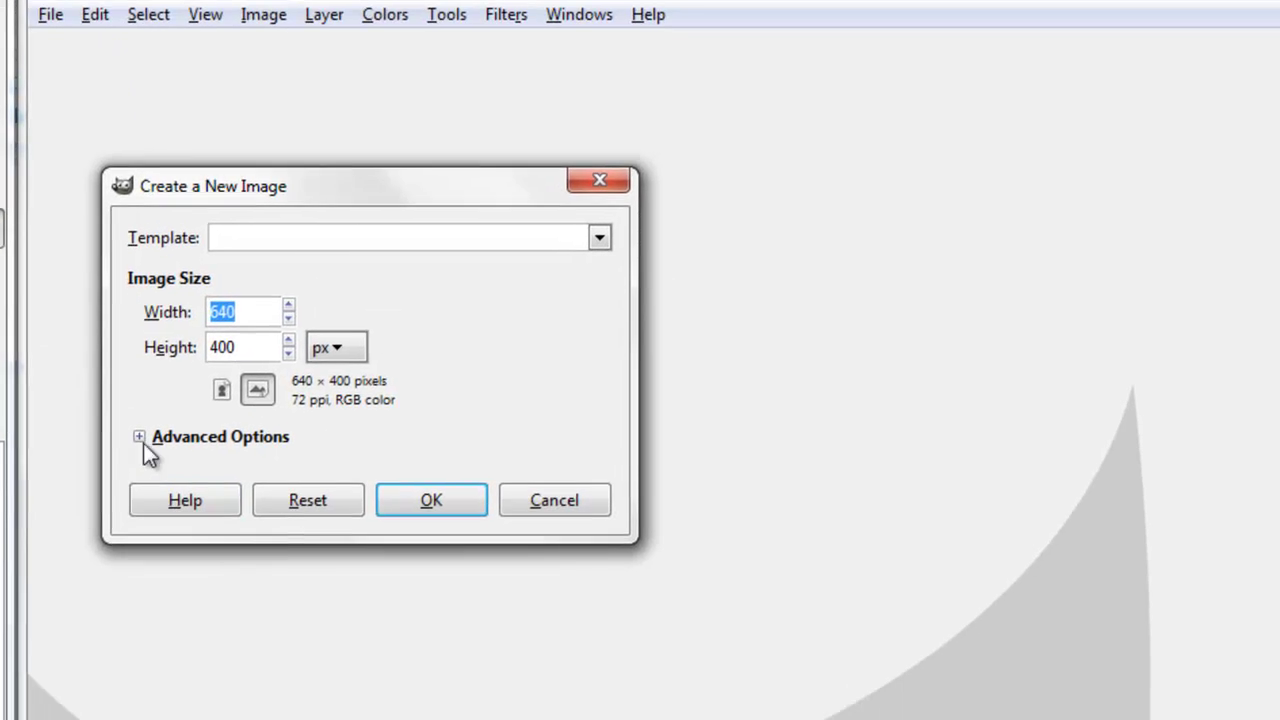
{"action": "left_click", "coordinate": [141, 439]}
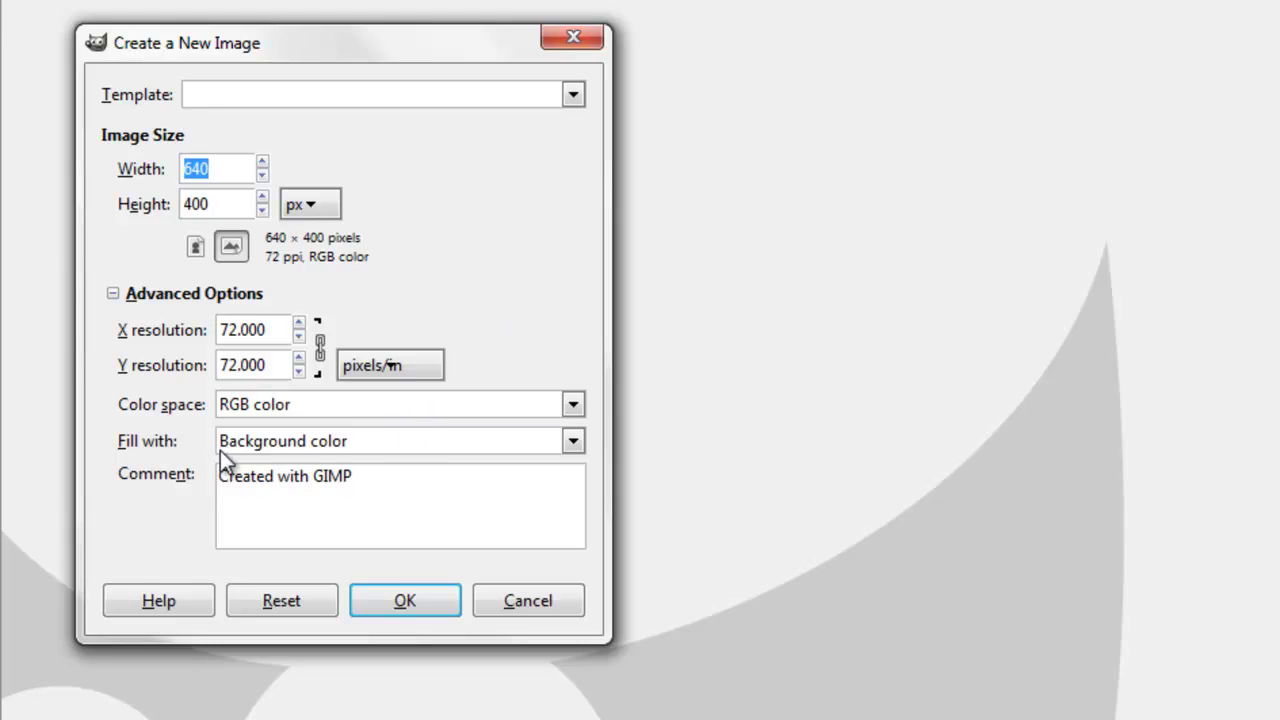
{"action": "left_click", "coordinate": [574, 446]}
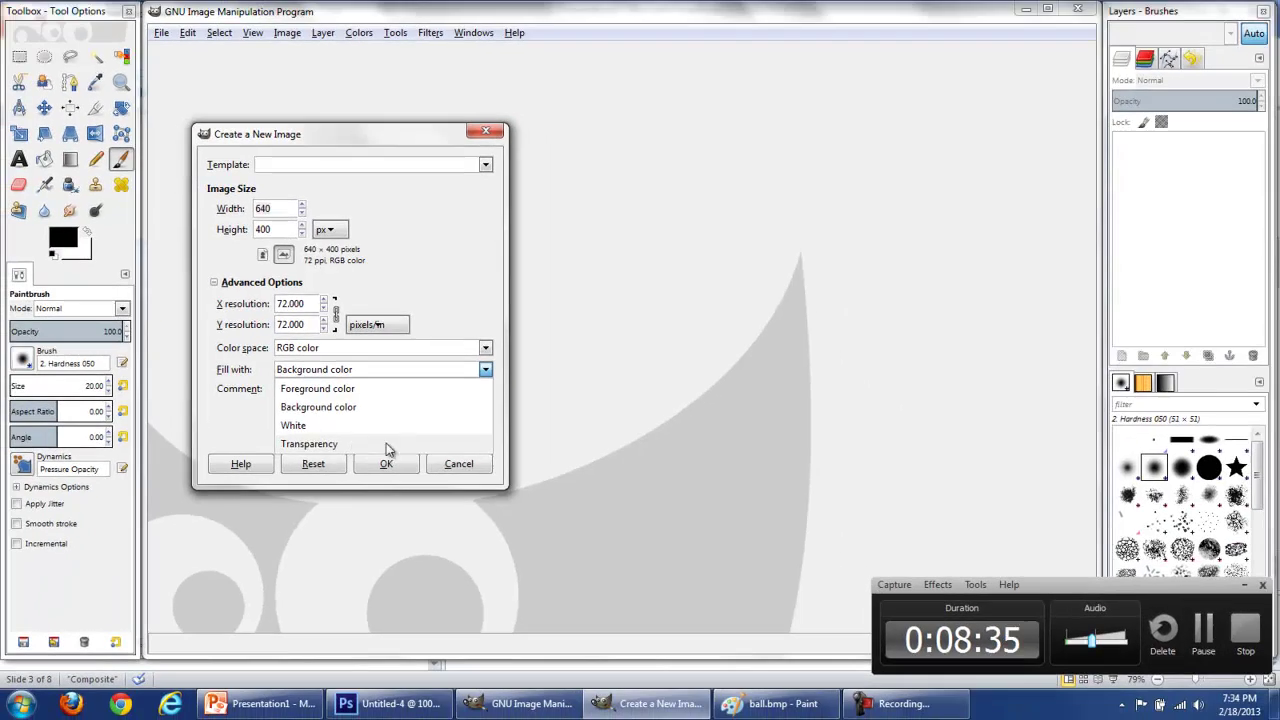
{"action": "left_click", "coordinate": [629, 325]}
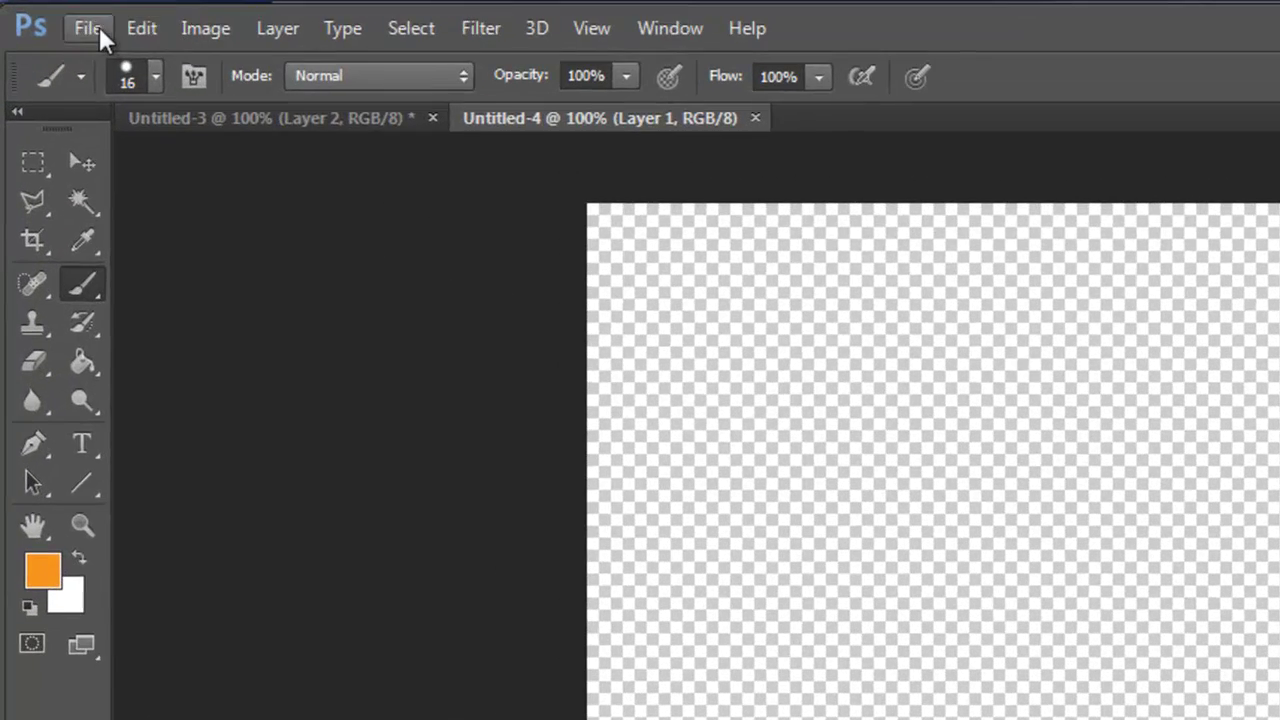
Examine Photoshop's new-document settings, trying RGB Color at 32 bit and viewing the background contents choices.
{"action": "left_click", "coordinate": [53, 14]}
{"action": "left_click", "coordinate": [118, 62]}
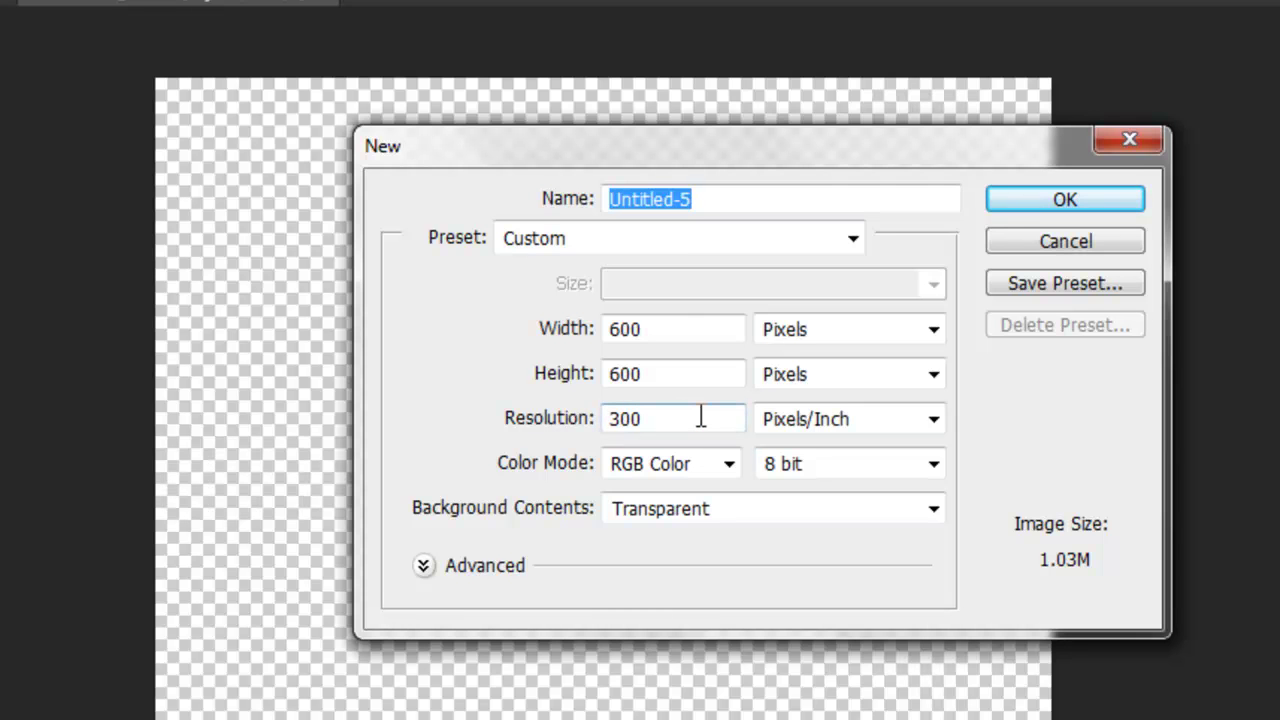
{"action": "left_click", "coordinate": [731, 464]}
{"action": "left_click", "coordinate": [696, 540]}
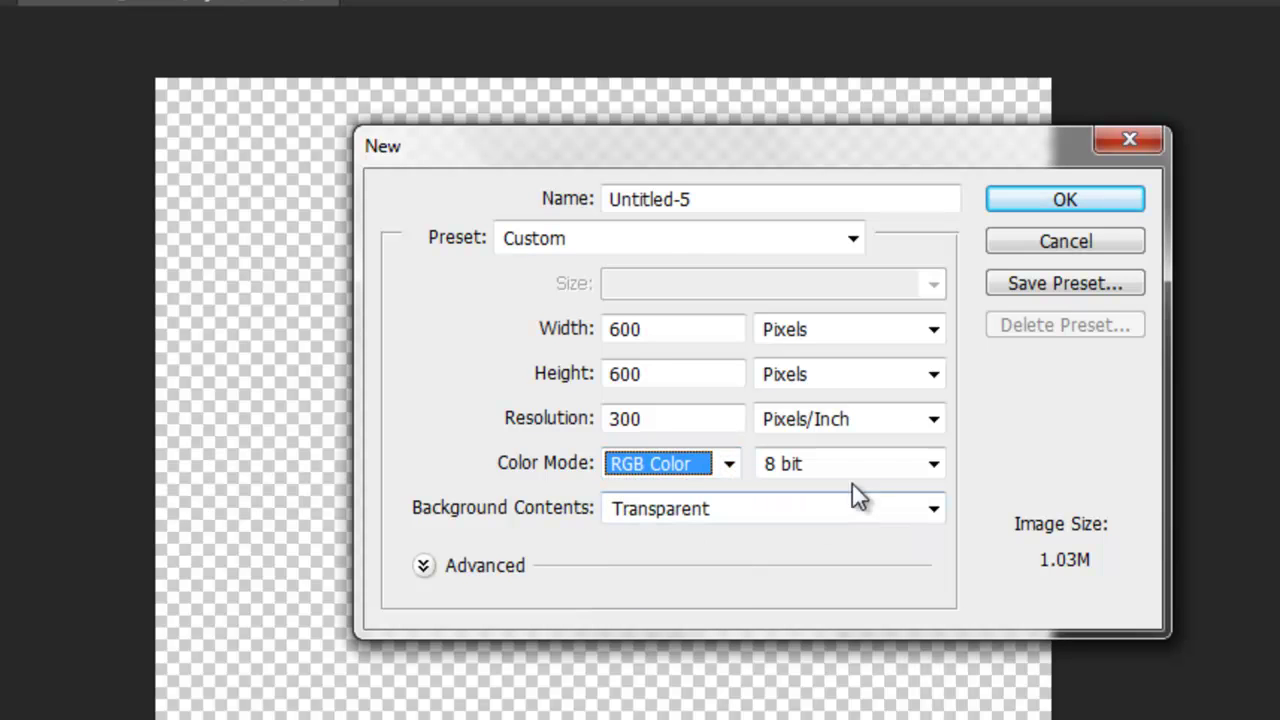
{"action": "left_click", "coordinate": [938, 467]}
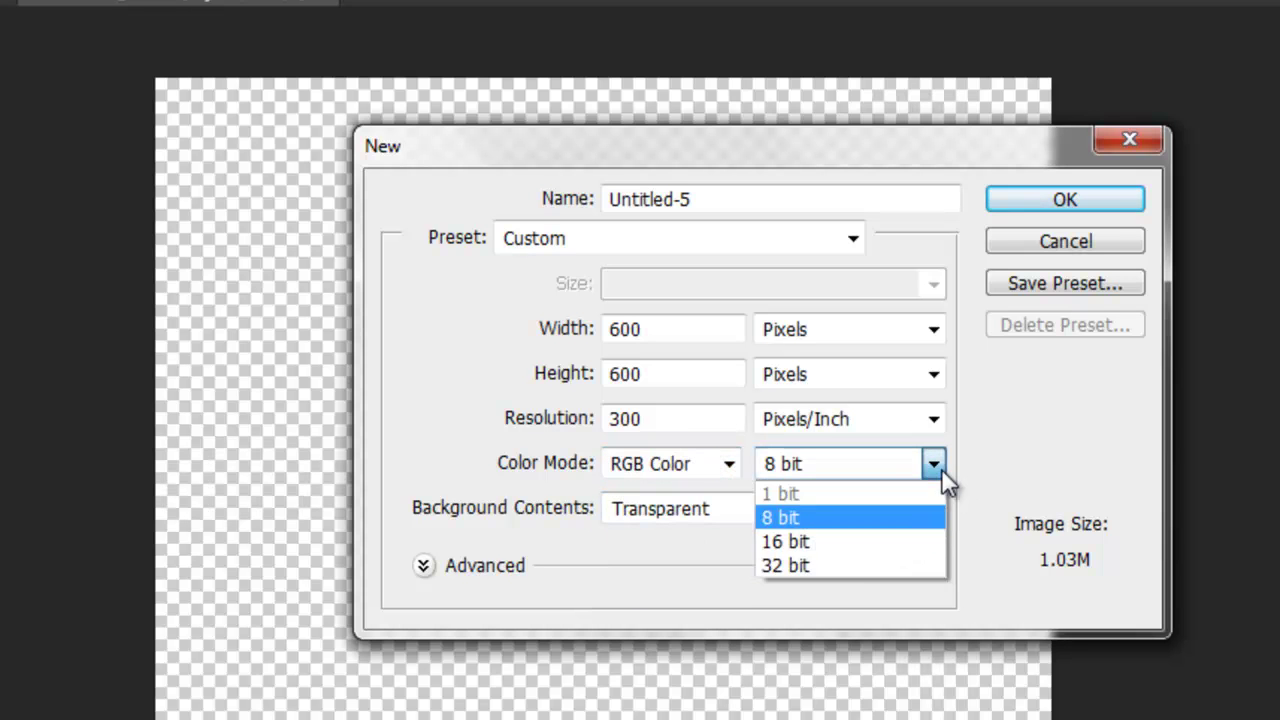
{"action": "left_click", "coordinate": [840, 566]}
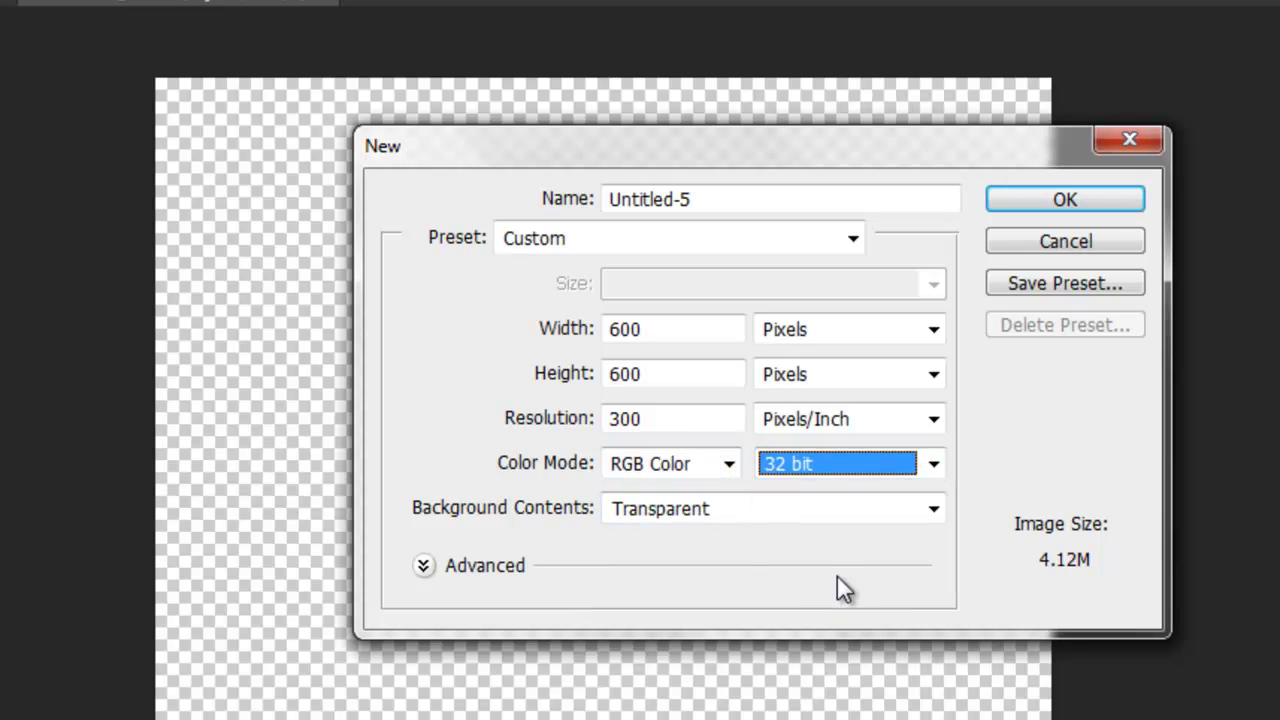
{"action": "left_click", "coordinate": [940, 512]}
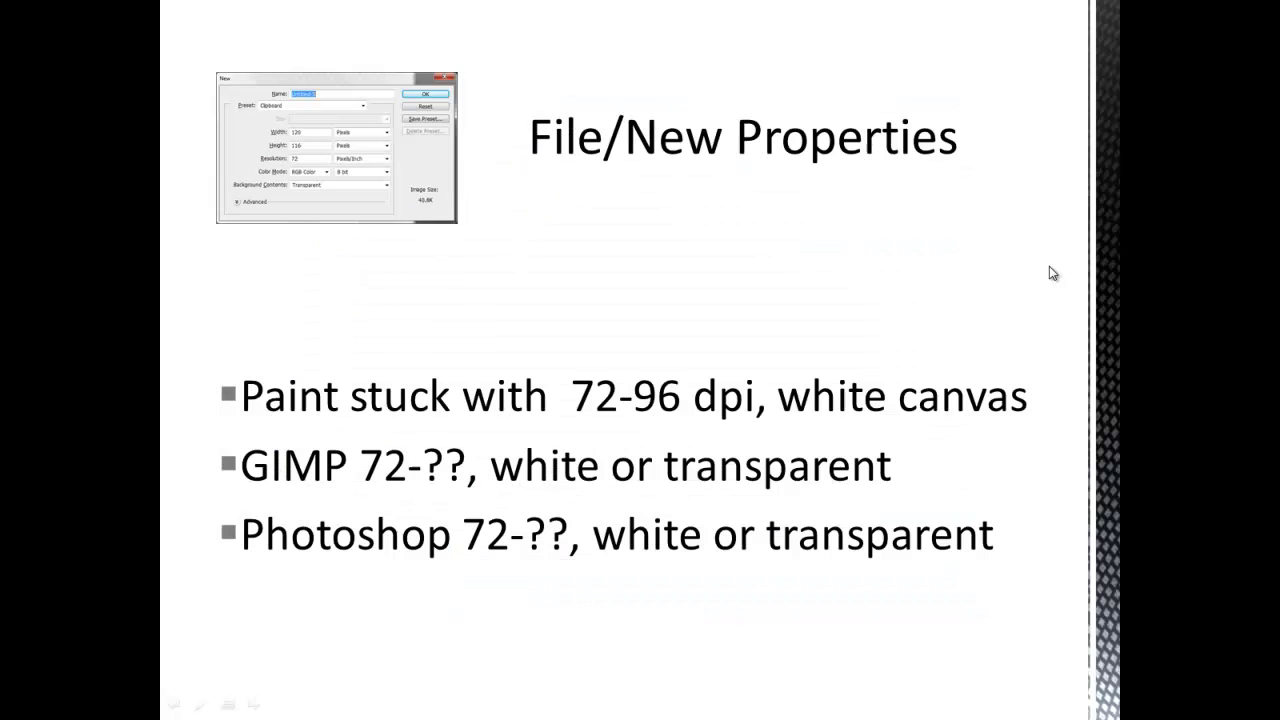
{"action": "left_click", "coordinate": [972, 333]}
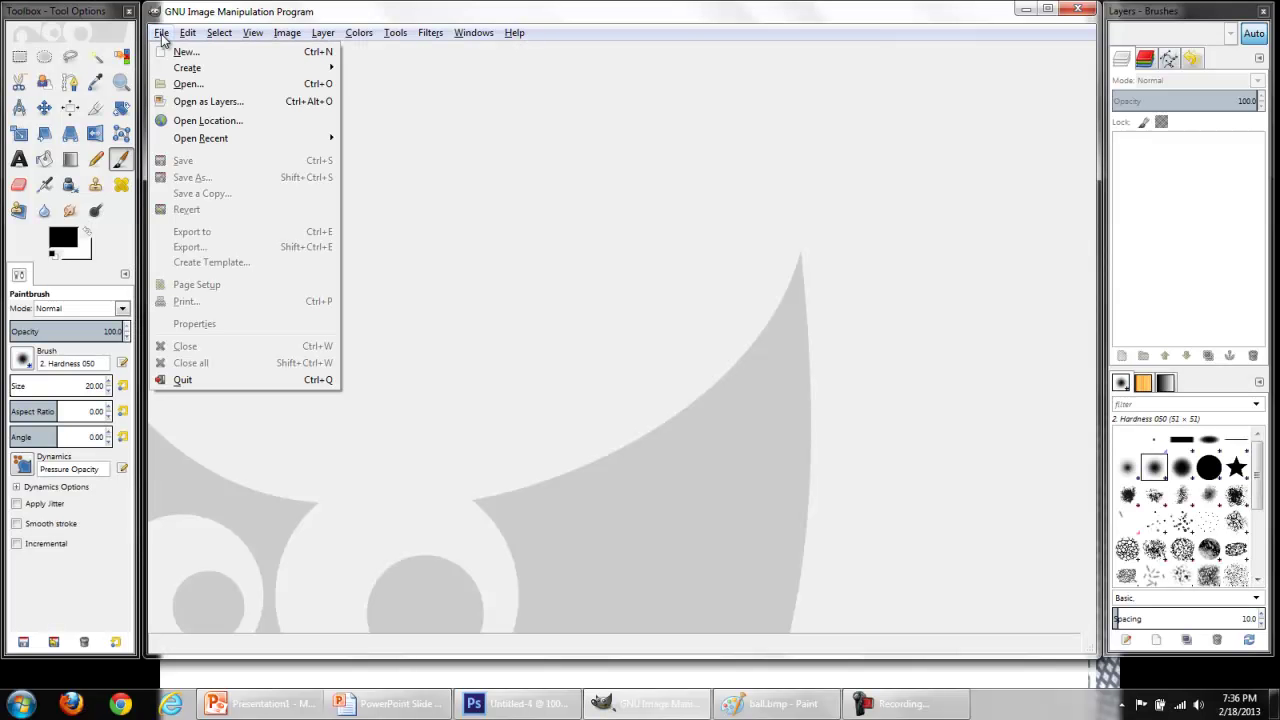
Open lucern.jpg from the Desktop folder in GIMP.
{"action": "left_click", "coordinate": [199, 84]}
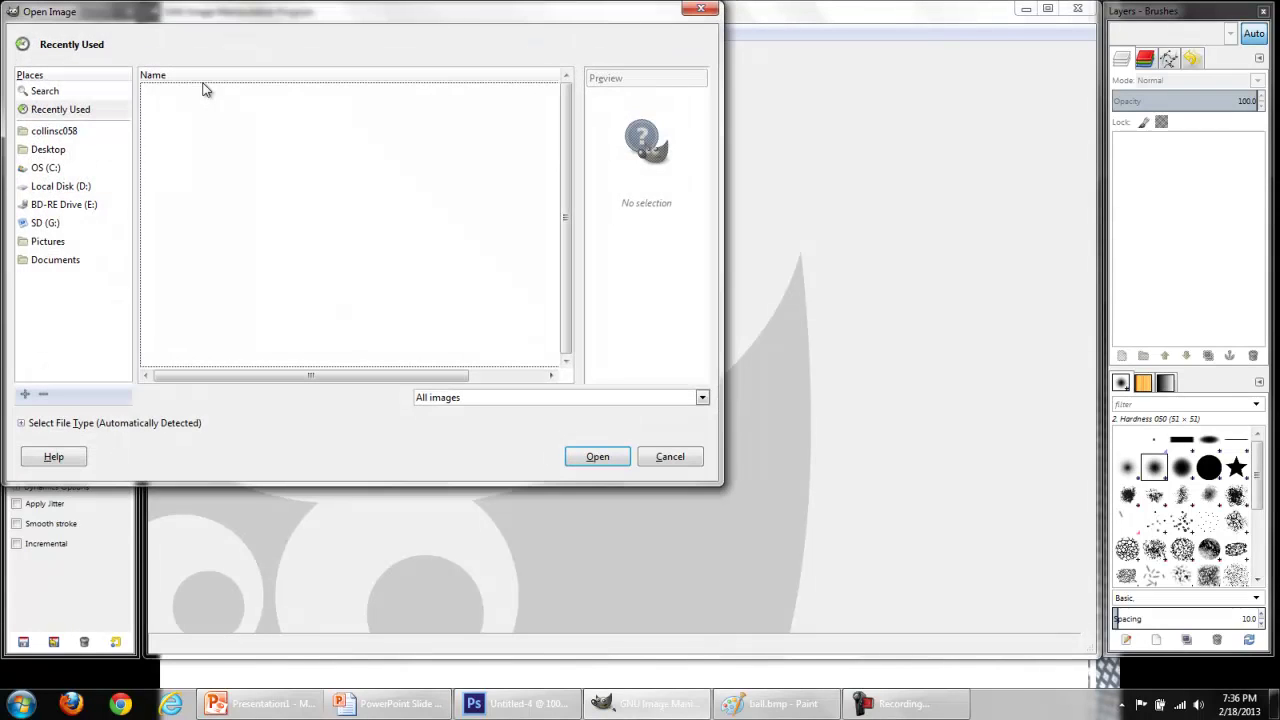
{"action": "left_click", "coordinate": [48, 149]}
{"action": "left_click", "coordinate": [598, 457]}
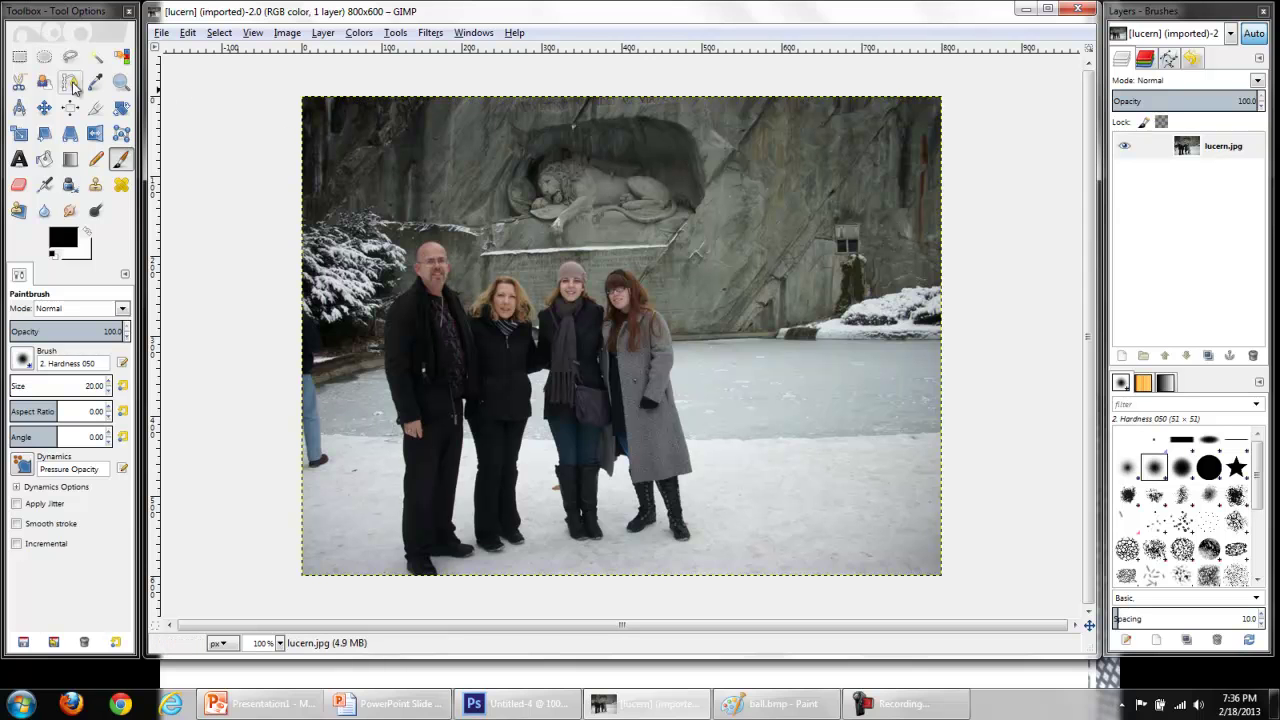
Select a rectangle of about 534 × 369 px around the people and the lion sculpture, and crop the image to it.
{"action": "left_click", "coordinate": [20, 58]}
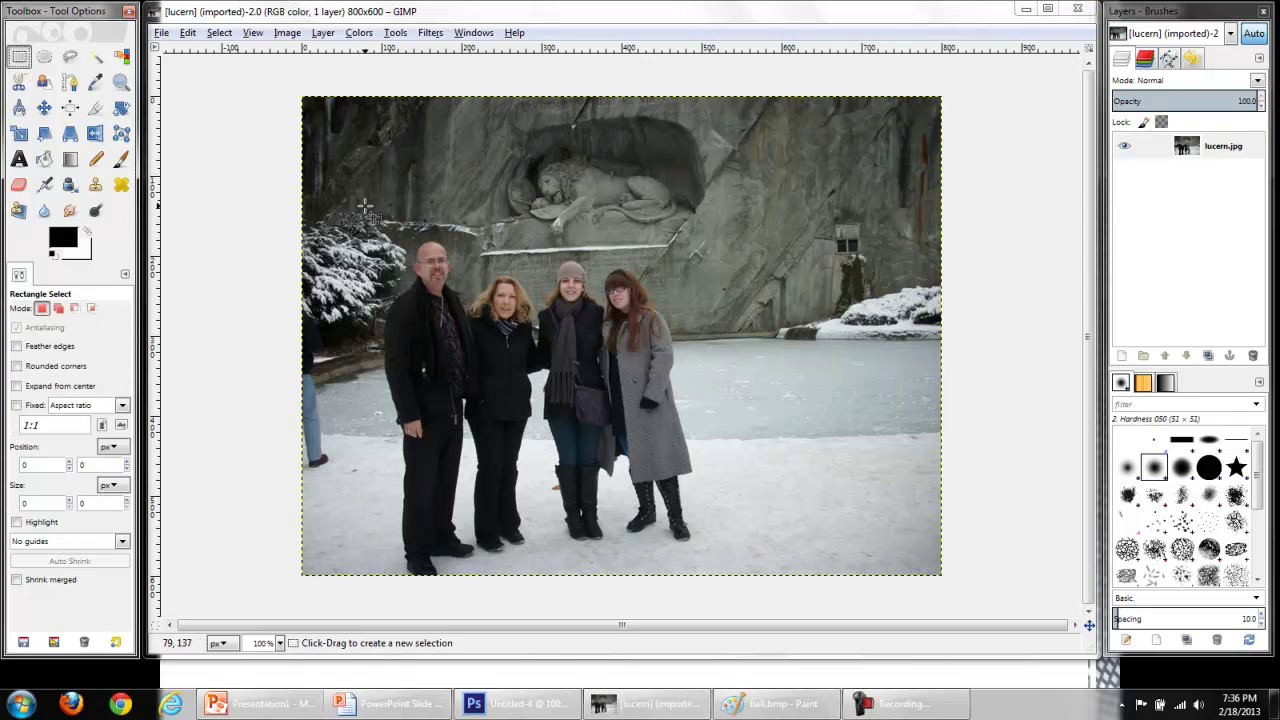
{"action": "left_click_drag", "start_coordinate": [364, 138], "coordinate": [790, 432]}
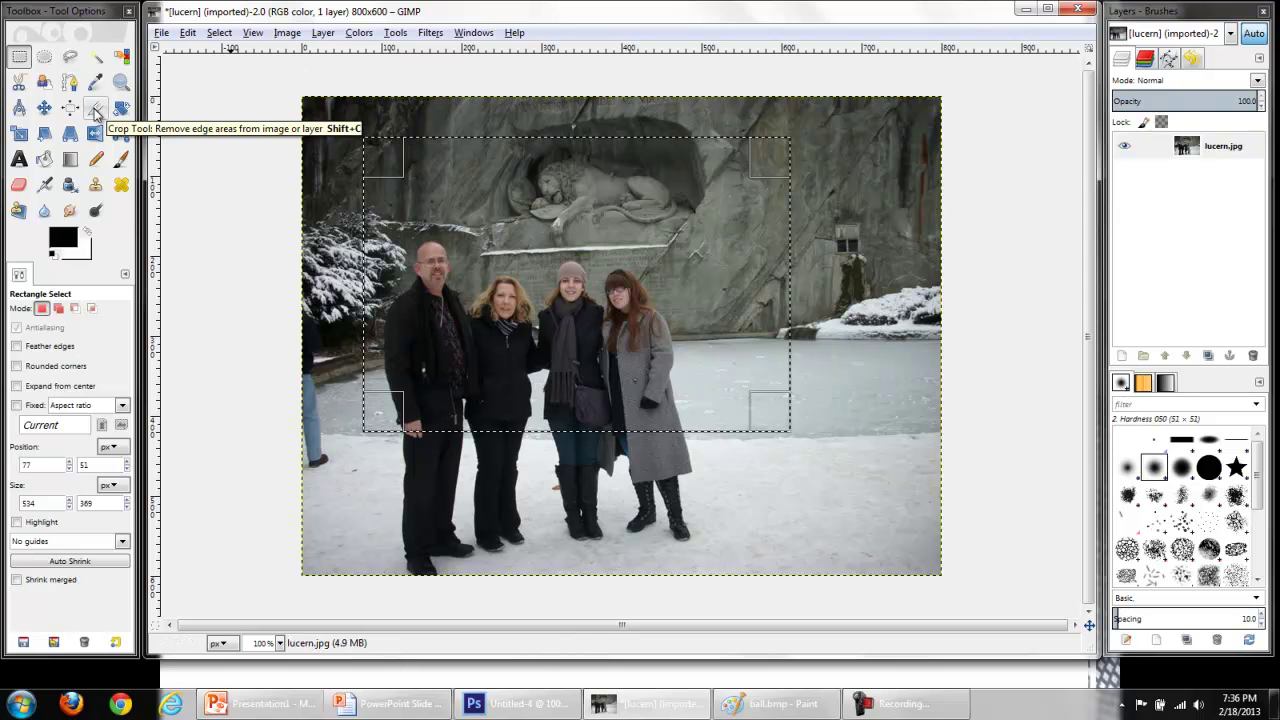
{"action": "left_click", "coordinate": [285, 34]}
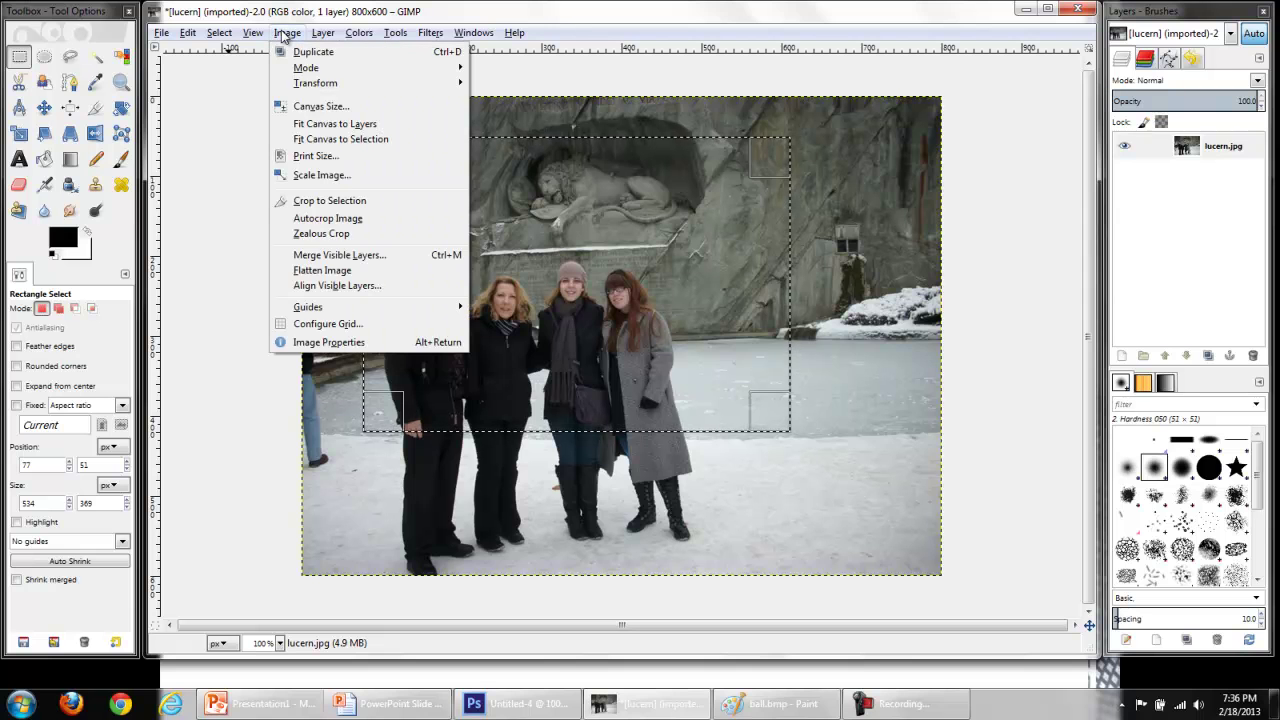
{"action": "left_click", "coordinate": [327, 202]}
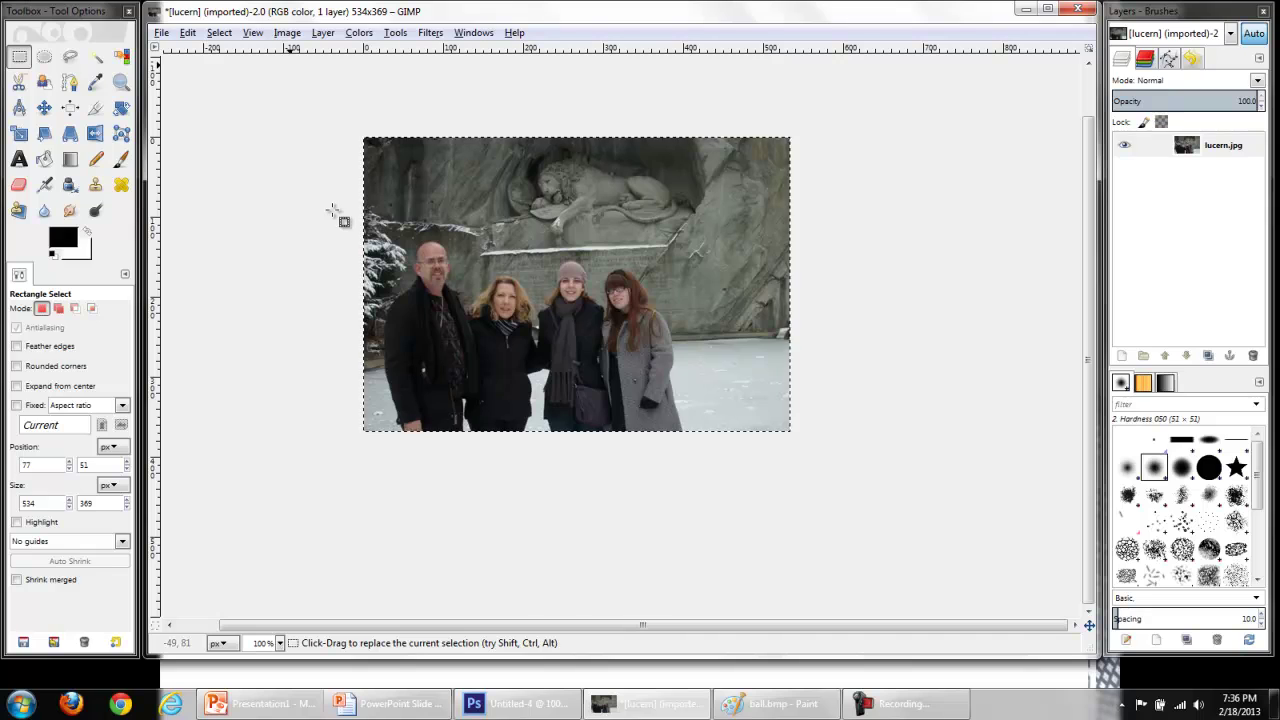
Switch to Photoshop to locate its Crop command, view the Editing Basics slide, and return to GIMP.
{"action": "key", "text": "alt+Tab"}
{"action": "left_click", "coordinate": [101, 18]}
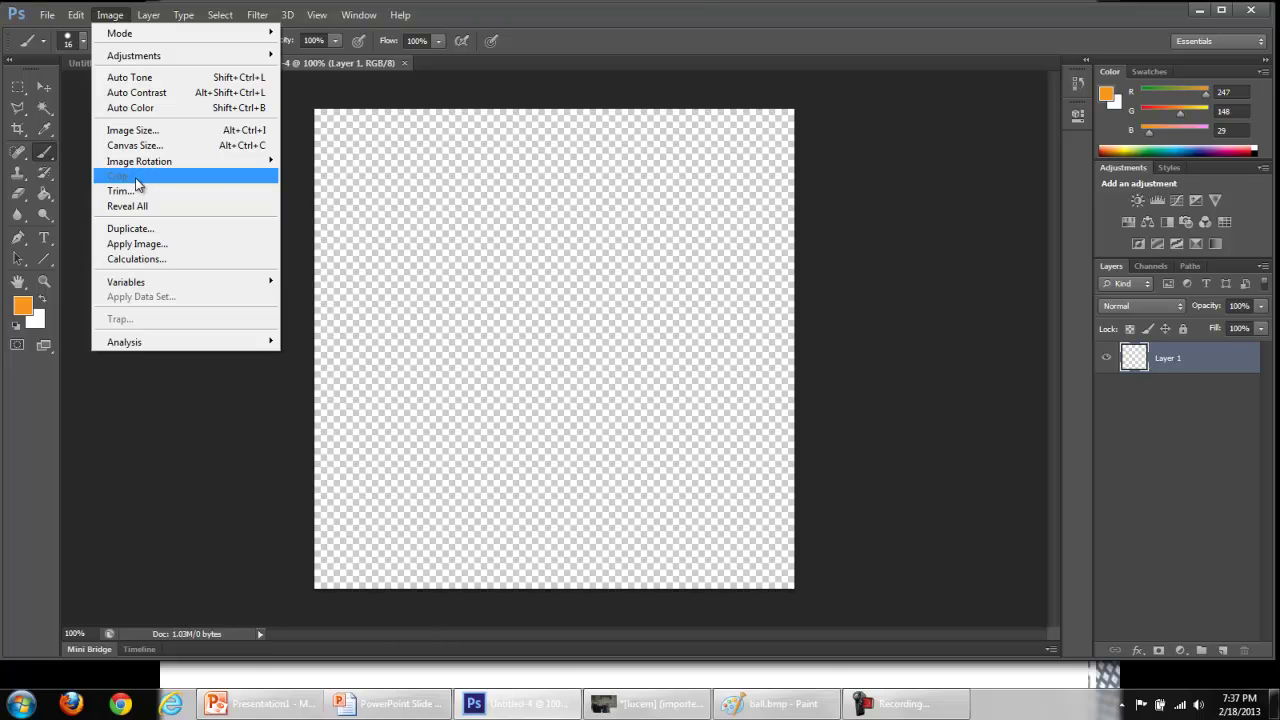
{"action": "key", "text": "alt+Tab"}
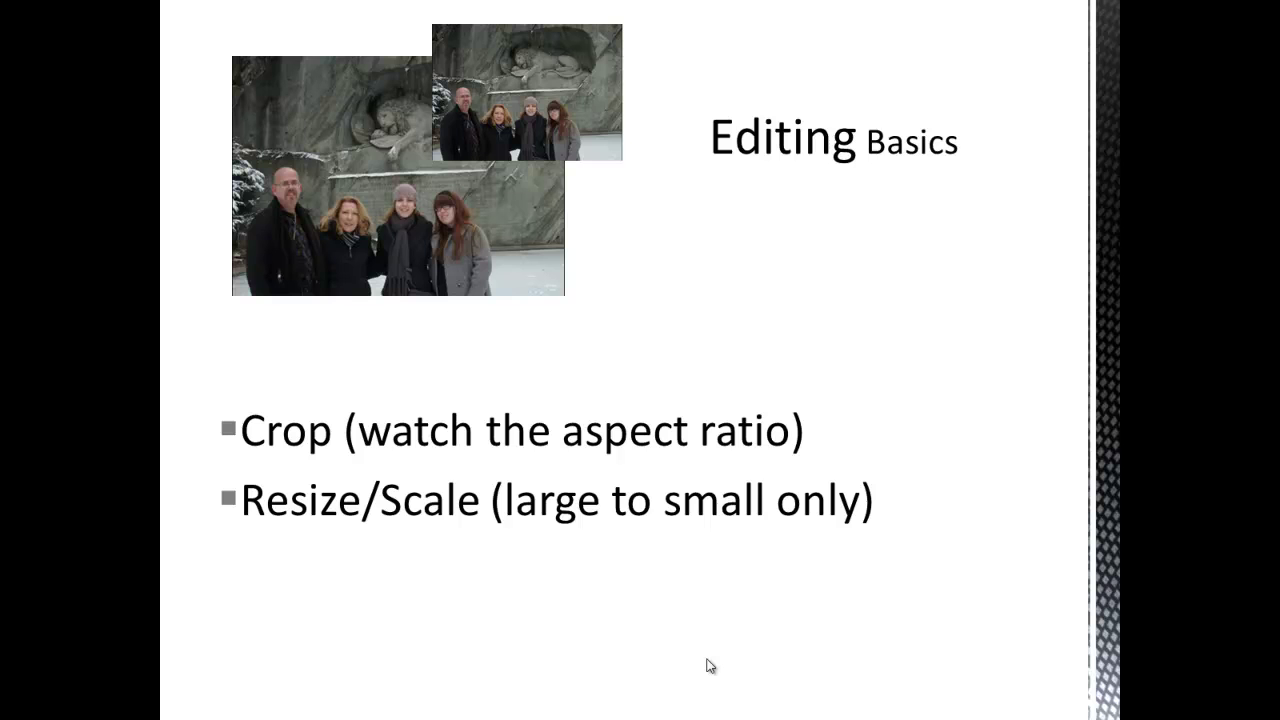
{"action": "key", "text": "alt+Tab"}
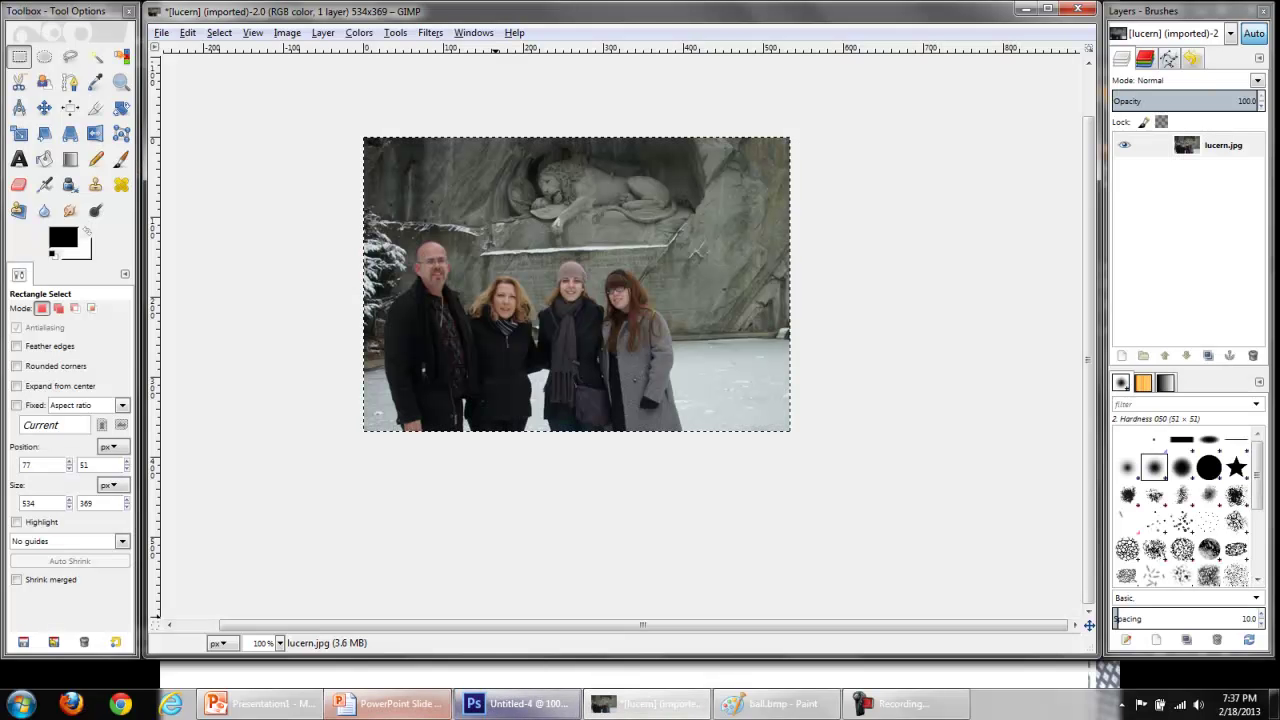
Examine the cropped photo's pixel detail around the faces at 800% zoom, and compare it at 50% and 100%.
{"action": "left_click", "coordinate": [280, 645]}
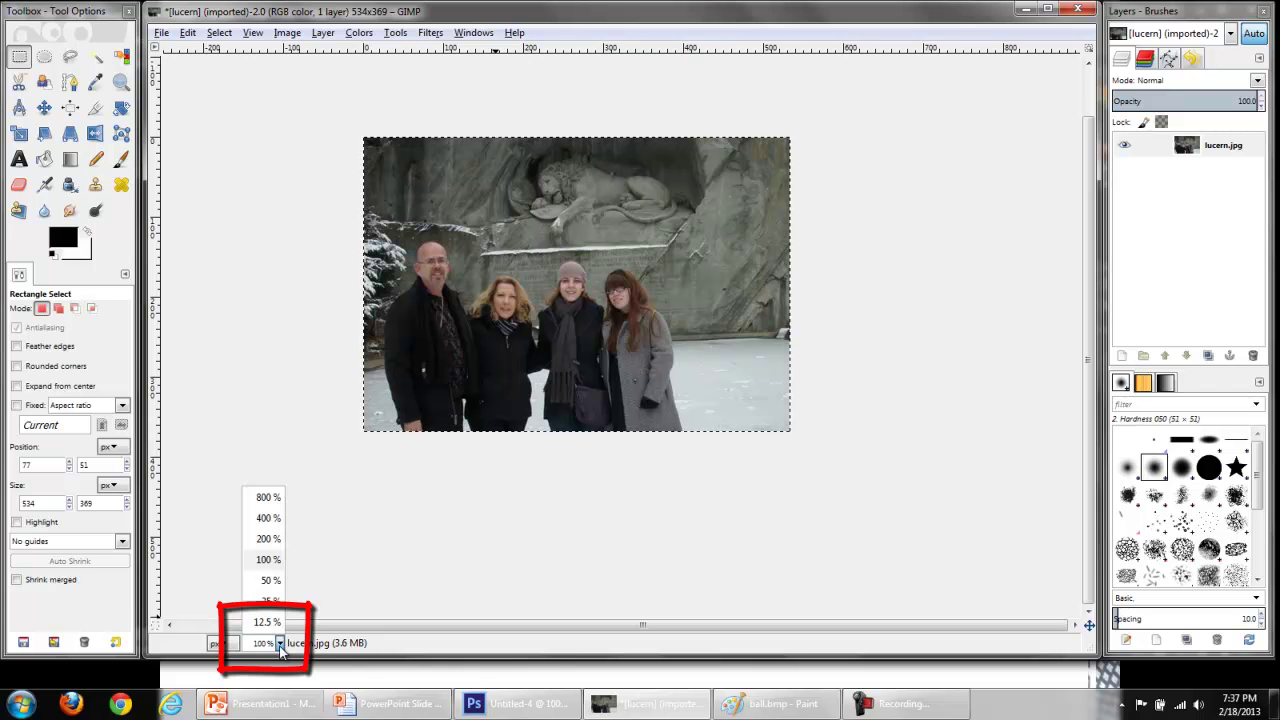
{"action": "left_click", "coordinate": [268, 497]}
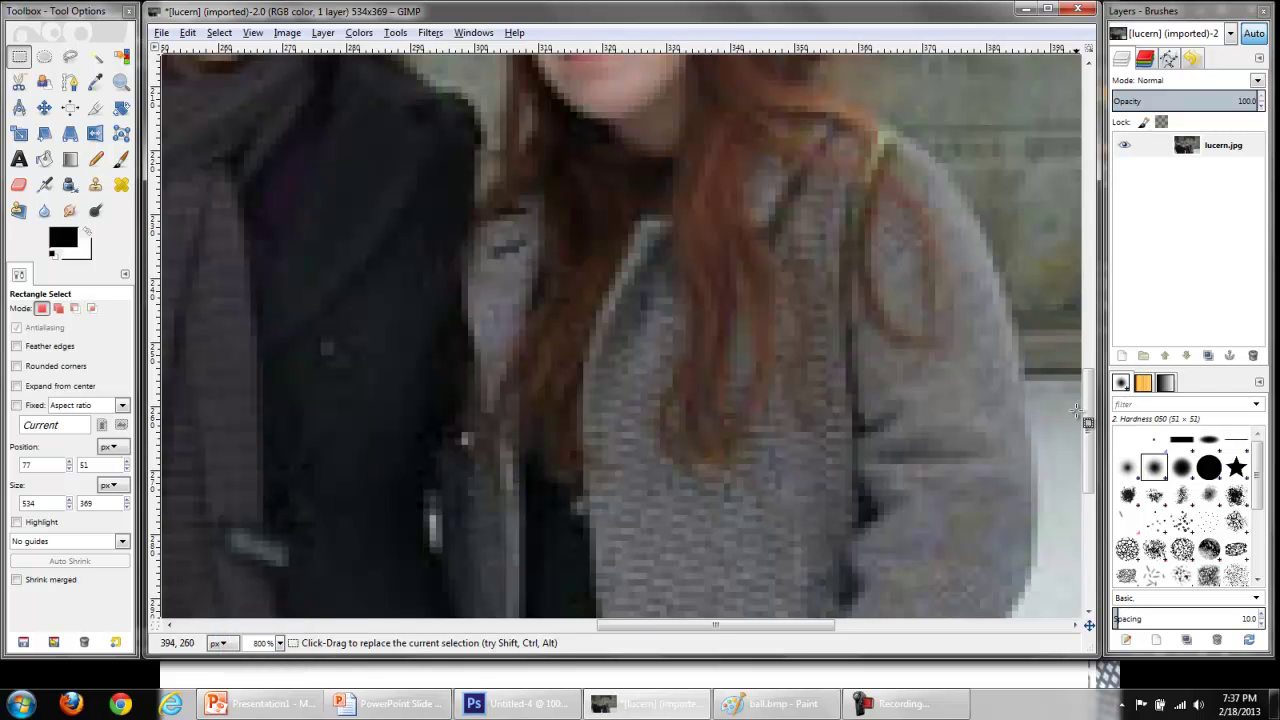
{"action": "left_click_drag", "start_coordinate": [1092, 418], "coordinate": [1092, 331]}
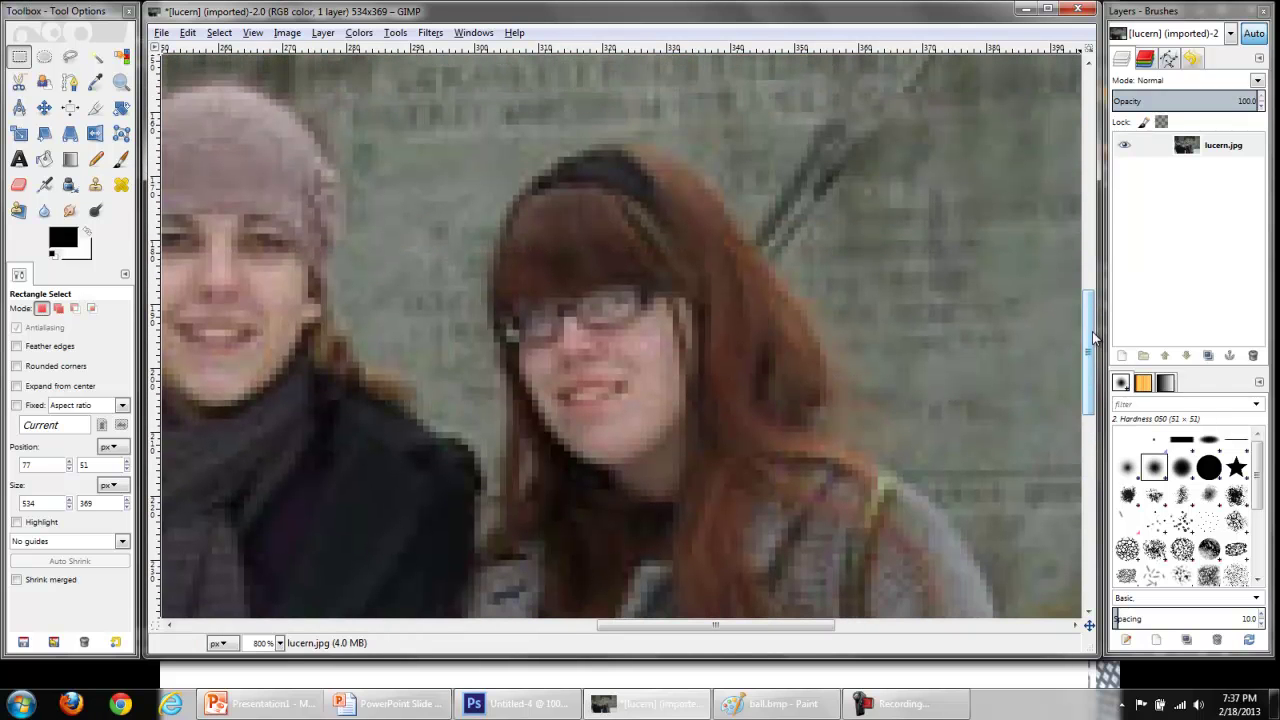
{"action": "left_click", "coordinate": [280, 644]}
{"action": "left_click", "coordinate": [268, 581]}
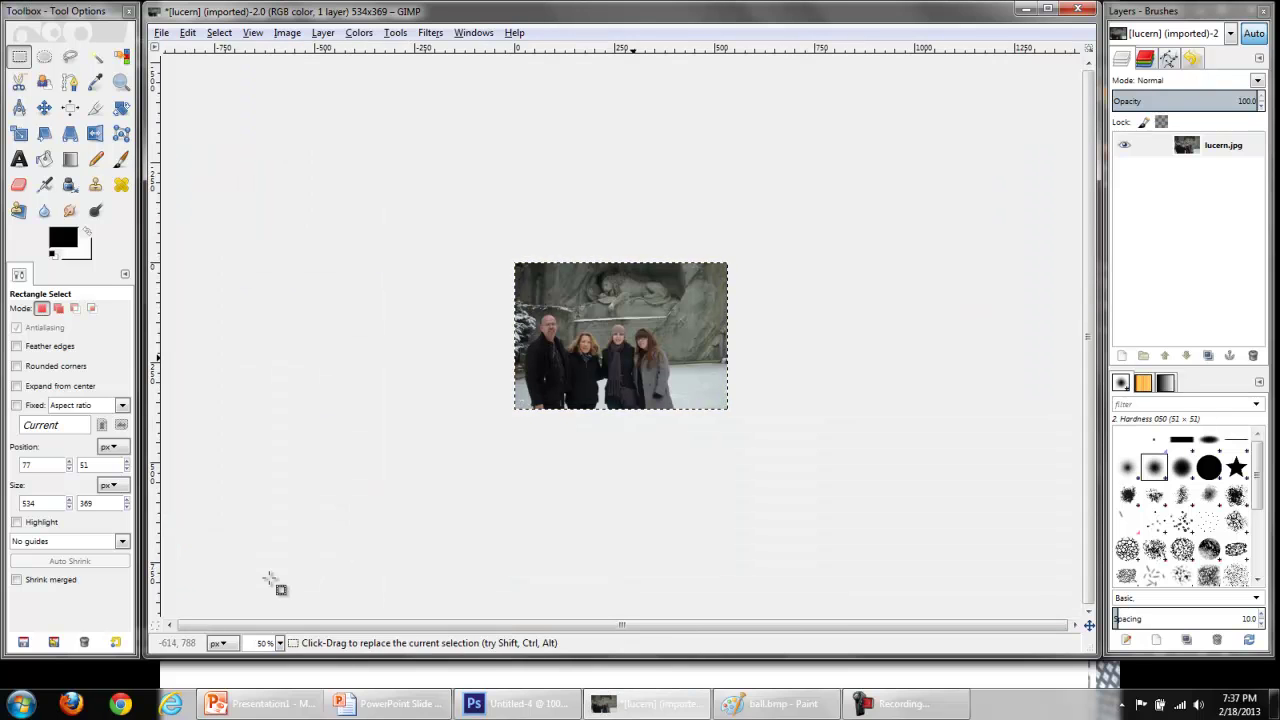
{"action": "left_click", "coordinate": [281, 644]}
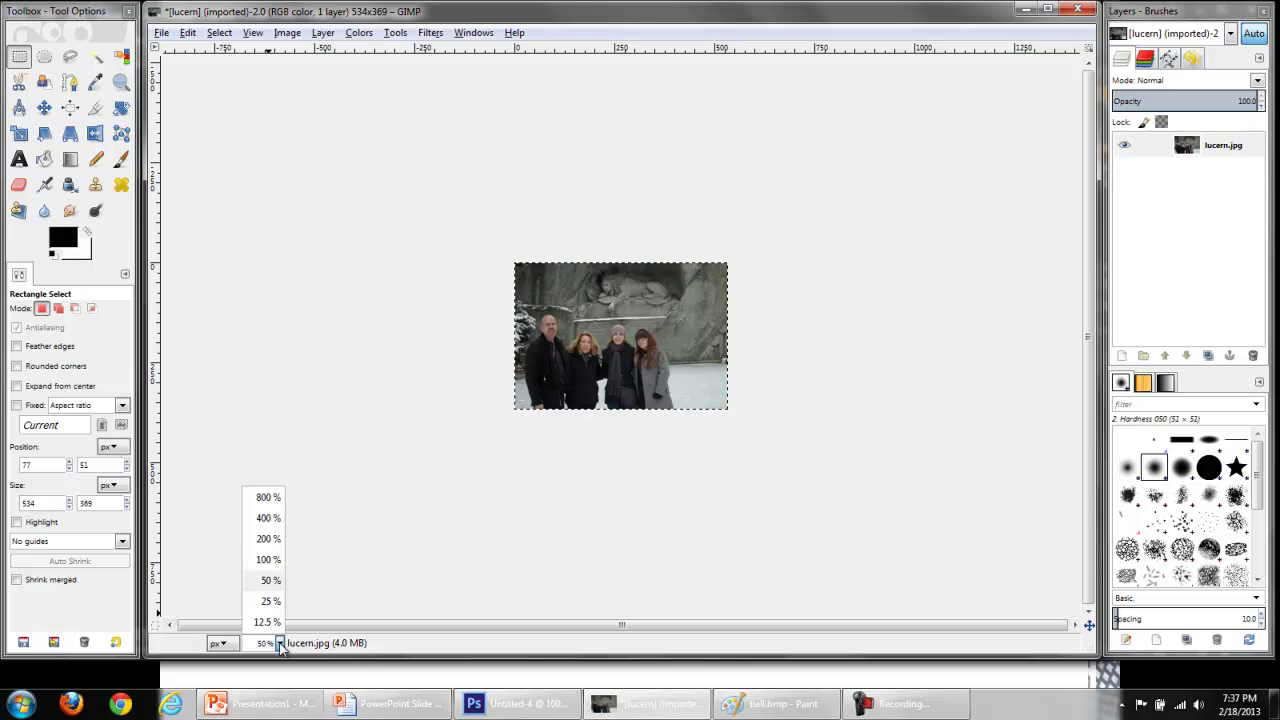
{"action": "left_click", "coordinate": [268, 560]}
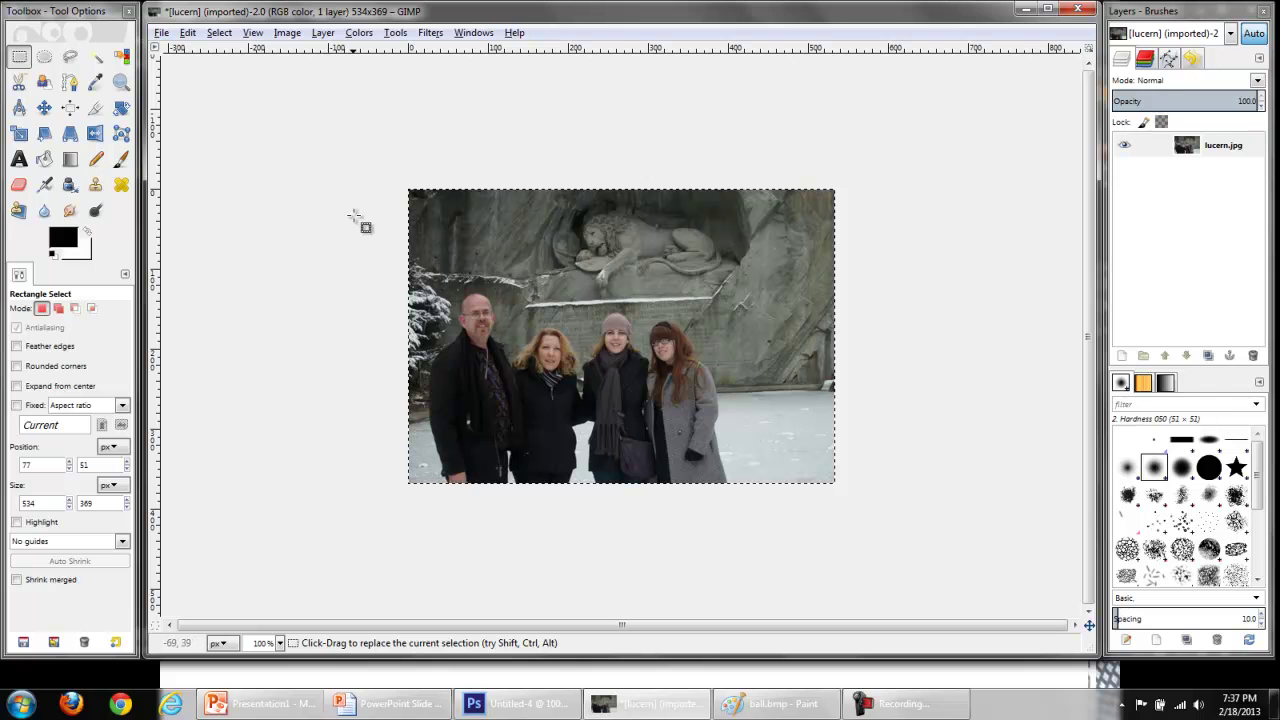
Scale the cropped lucern.jpg image to a width of 300 px, keeping its proportions.
{"action": "left_click", "coordinate": [287, 34]}
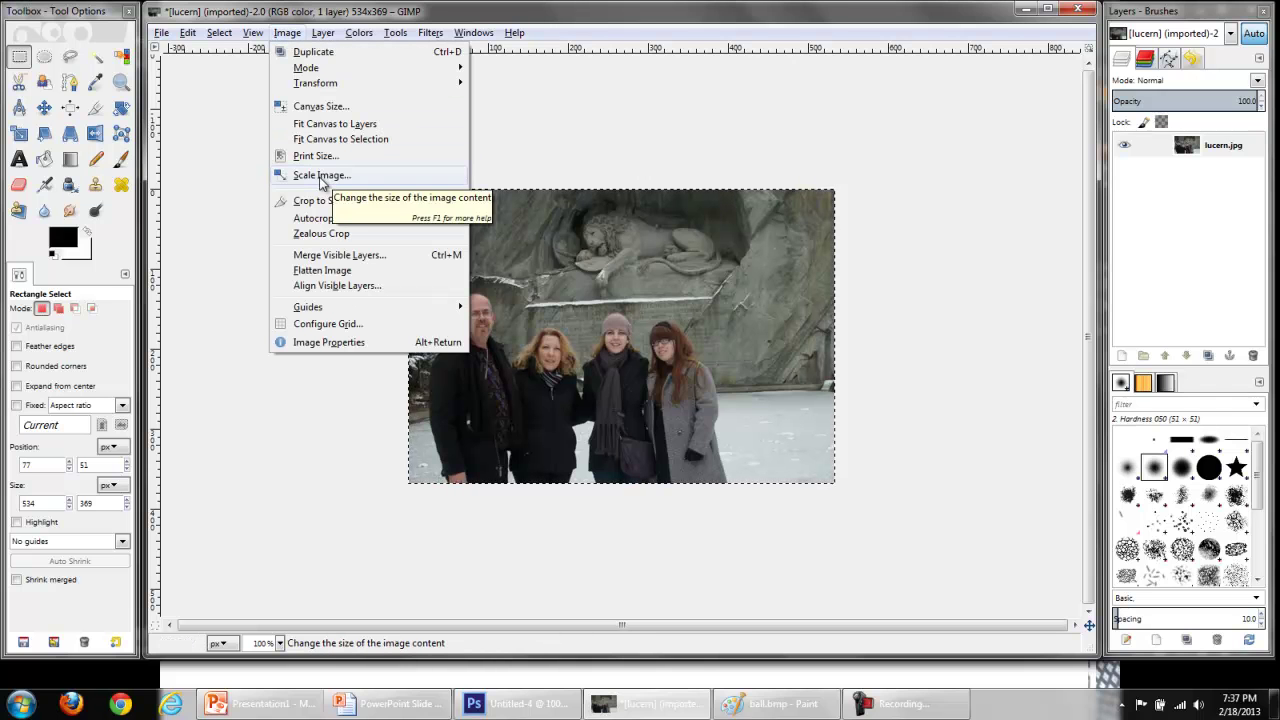
{"action": "left_click", "coordinate": [322, 177]}
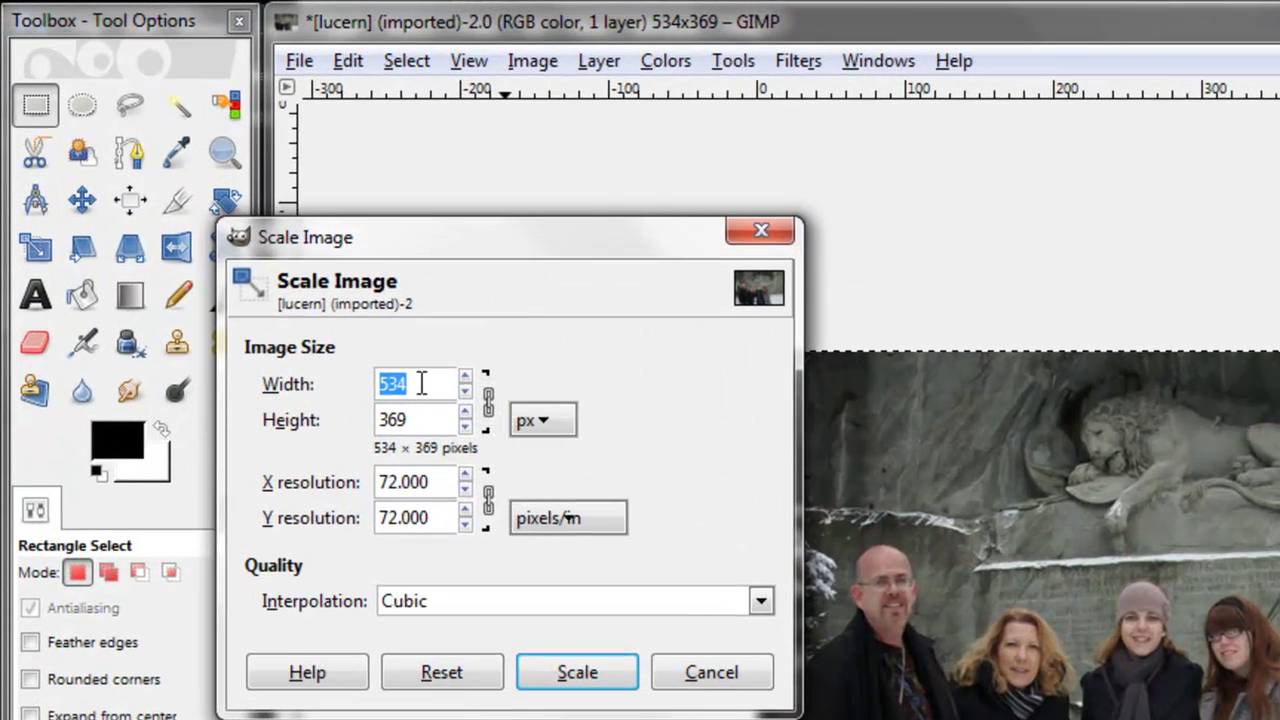
{"action": "type", "text": "300"}
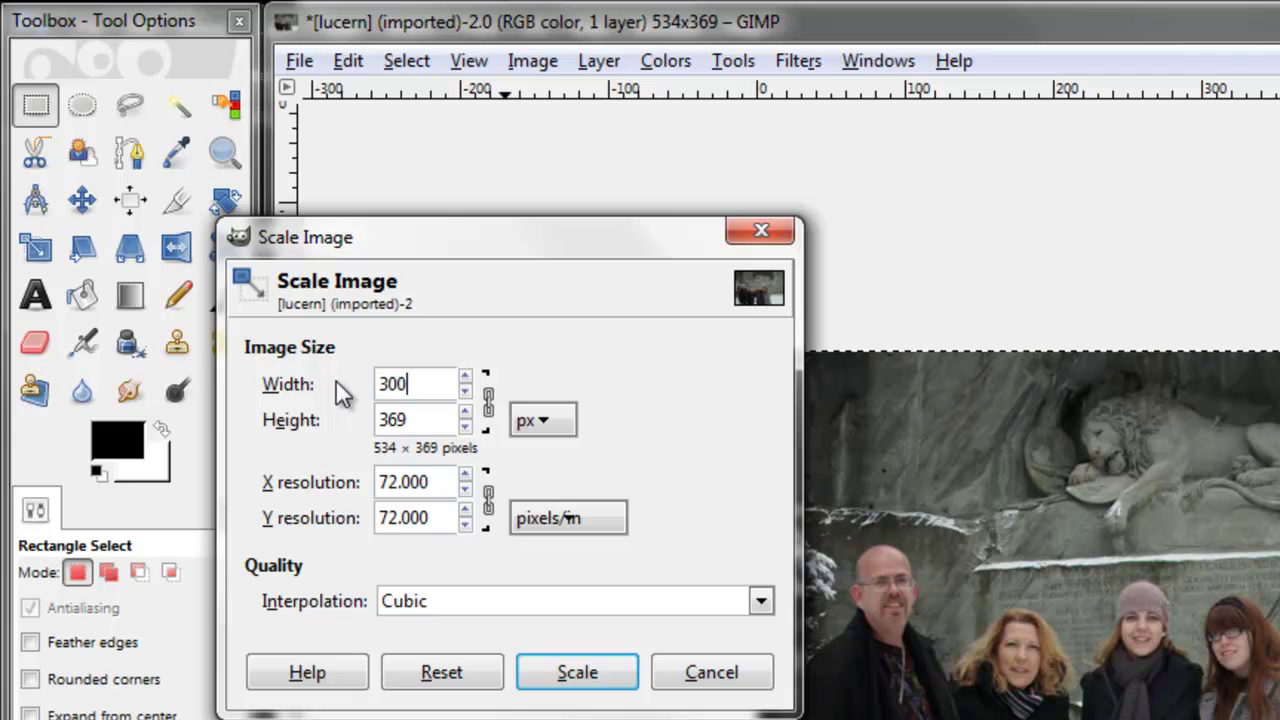
{"action": "key", "text": "Tab"}
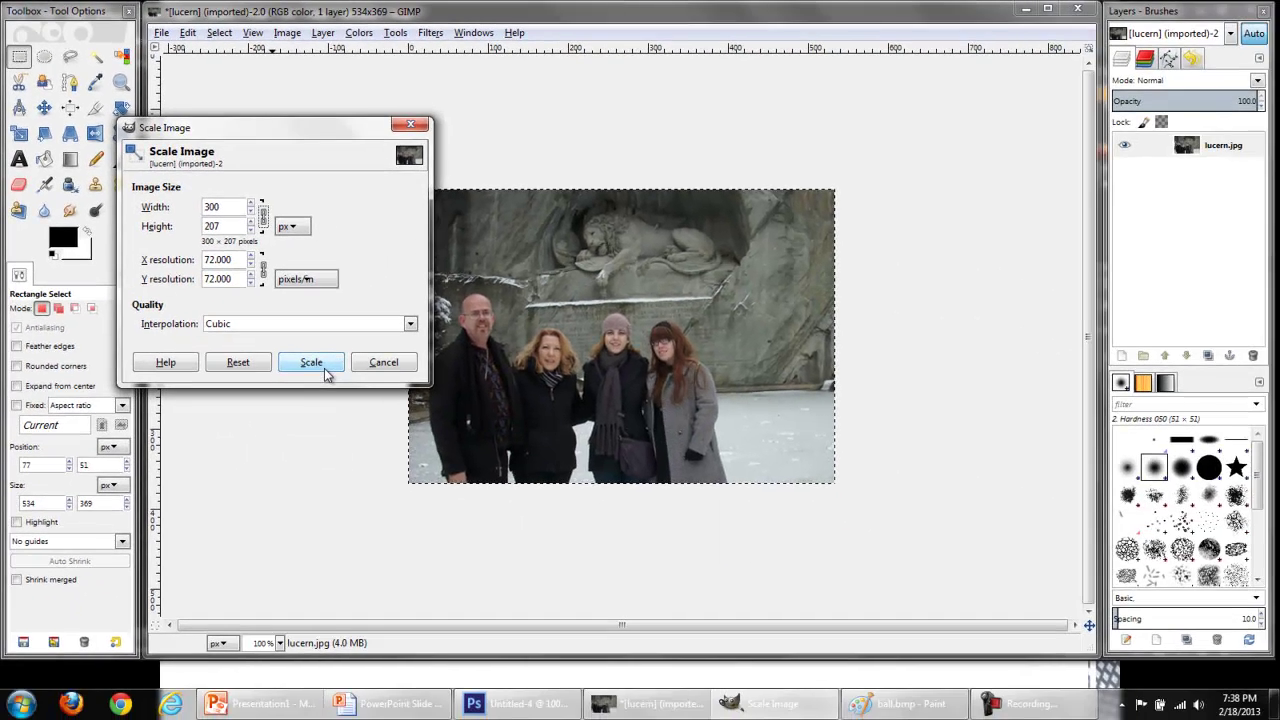
{"action": "left_click", "coordinate": [335, 380]}
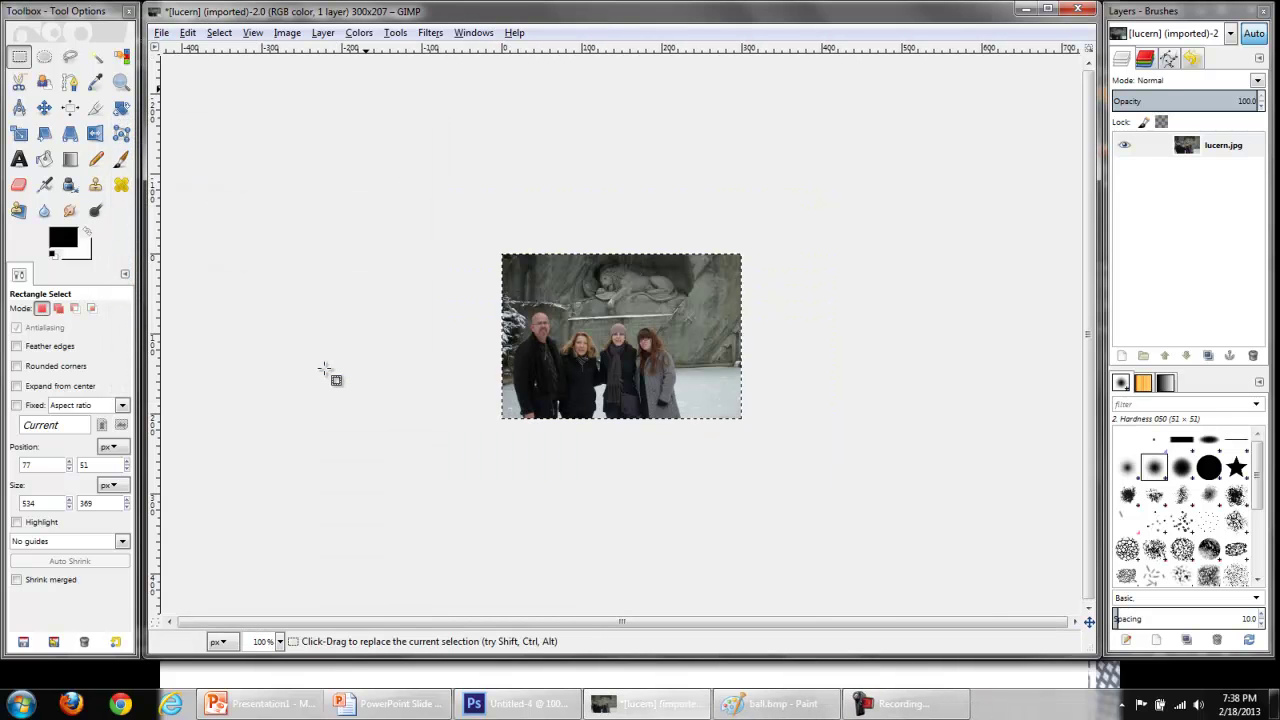
Switch to Photoshop to locate its Image Size command, and go to the PowerPoint slide on brightness and contrast.
{"action": "left_click", "coordinate": [512, 706]}
{"action": "left_click", "coordinate": [97, 16]}
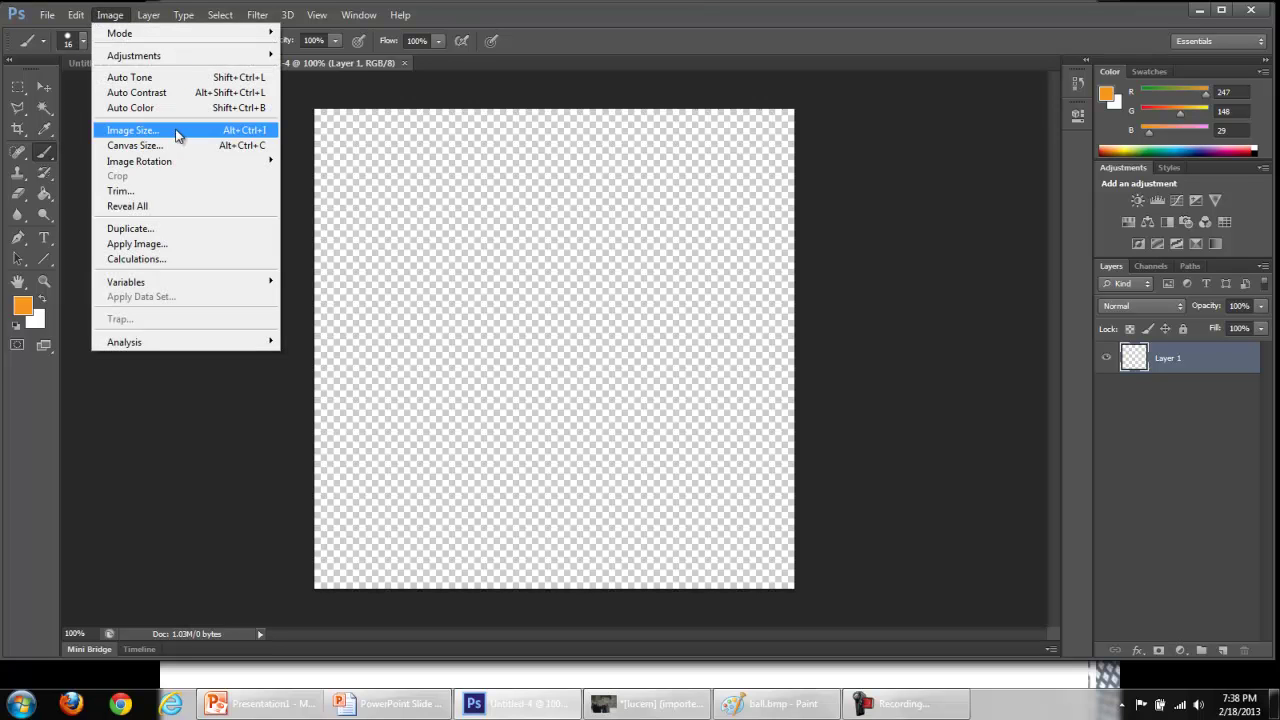
{"action": "left_click", "coordinate": [358, 712]}
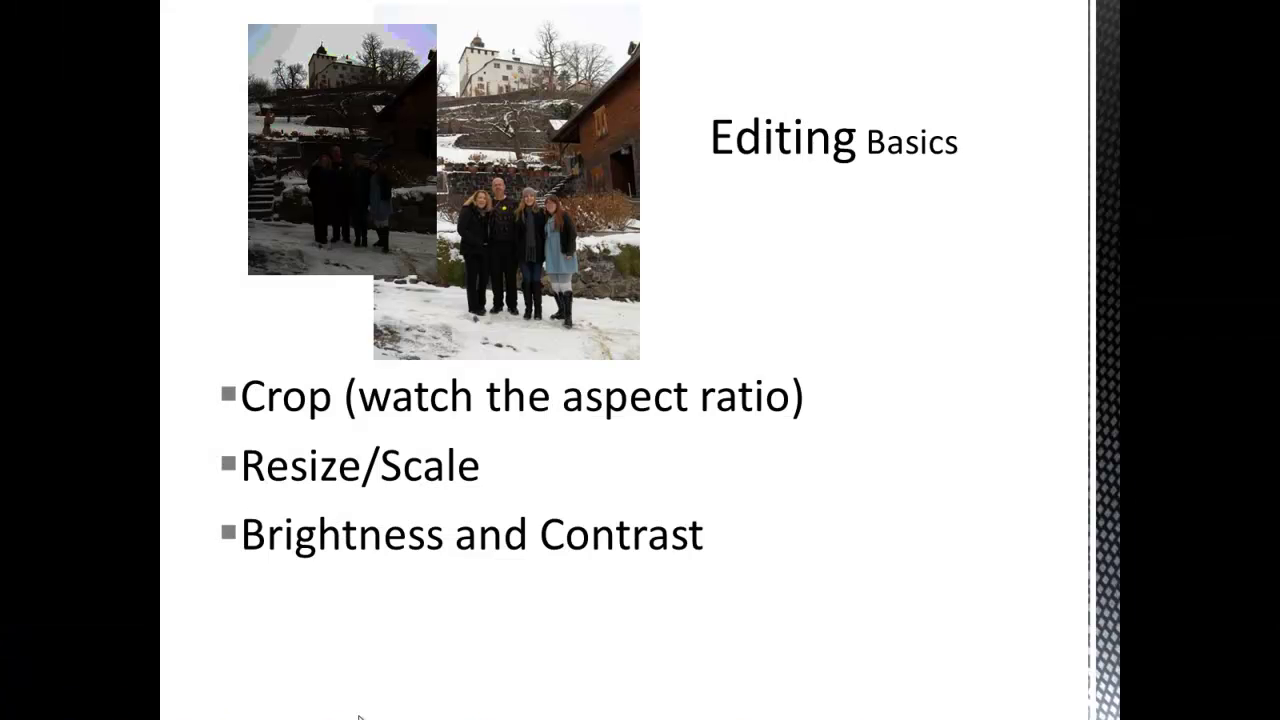
Switch to the swiss.jpg image in GIMP, try a brightness of 33 and a contrast of -50, and discard the adjustment.
{"action": "key", "text": "alt+Tab"}
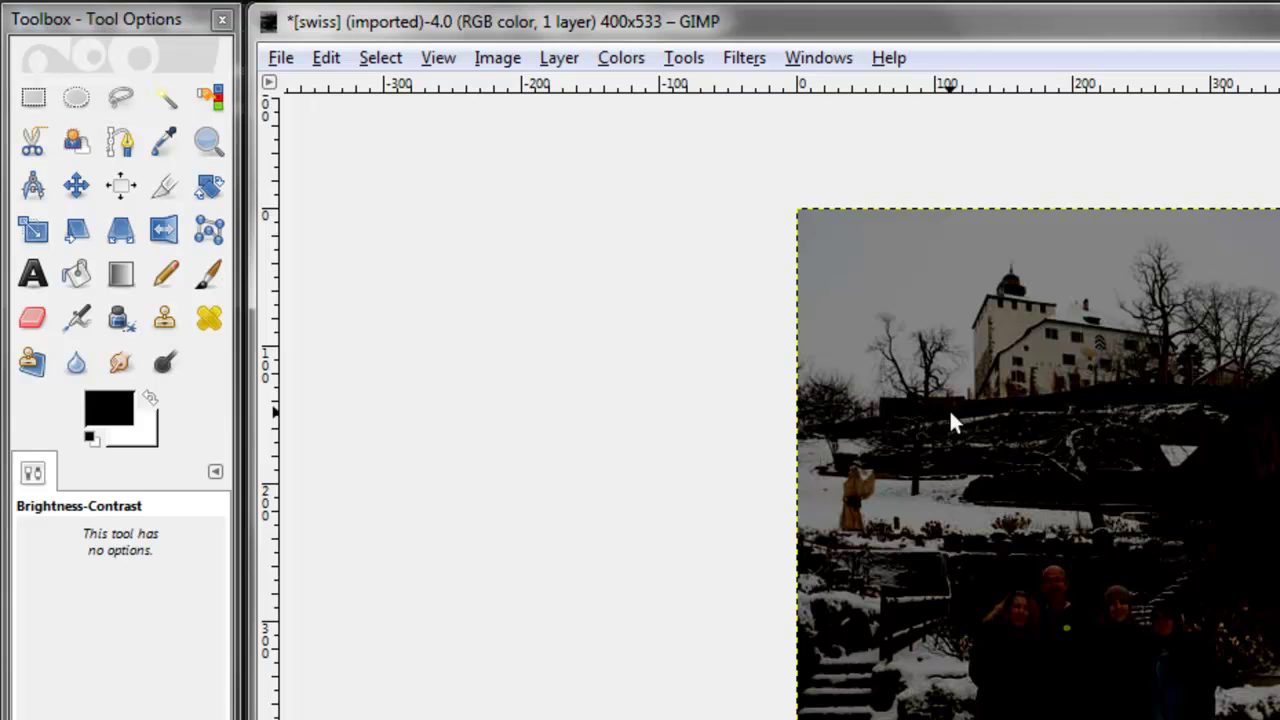
{"action": "left_click", "coordinate": [622, 58]}
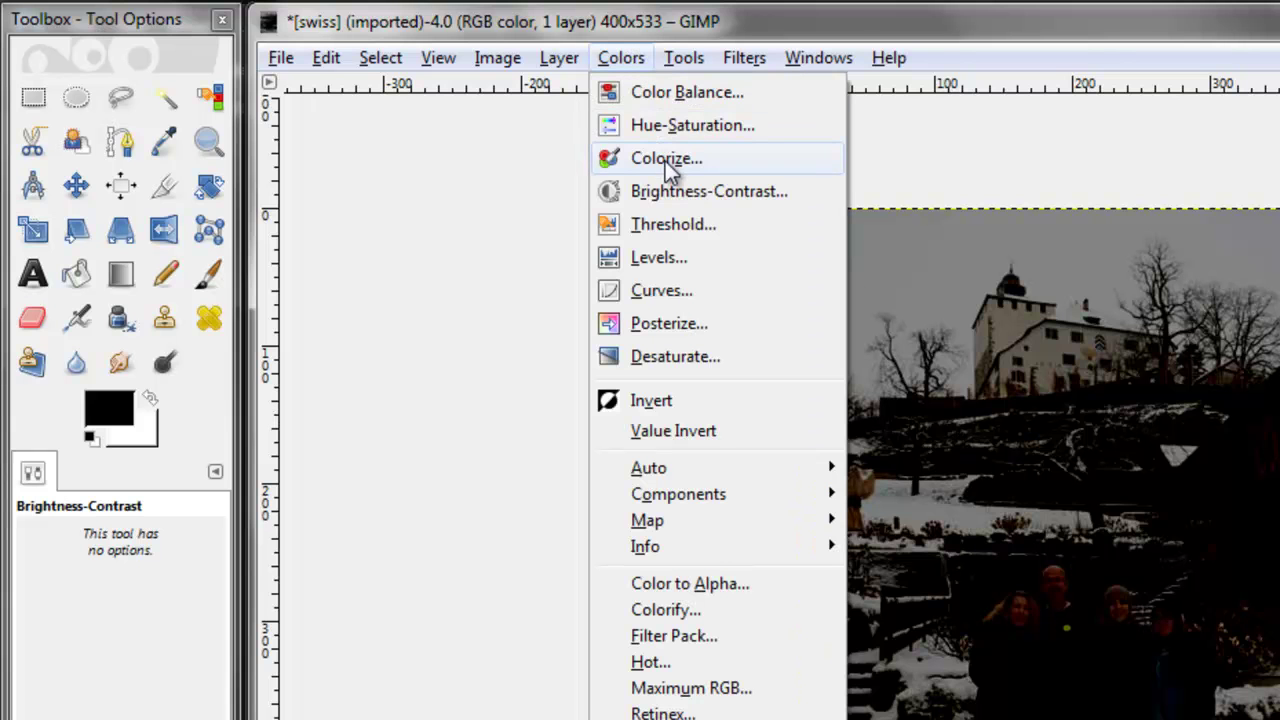
{"action": "left_click", "coordinate": [669, 191]}
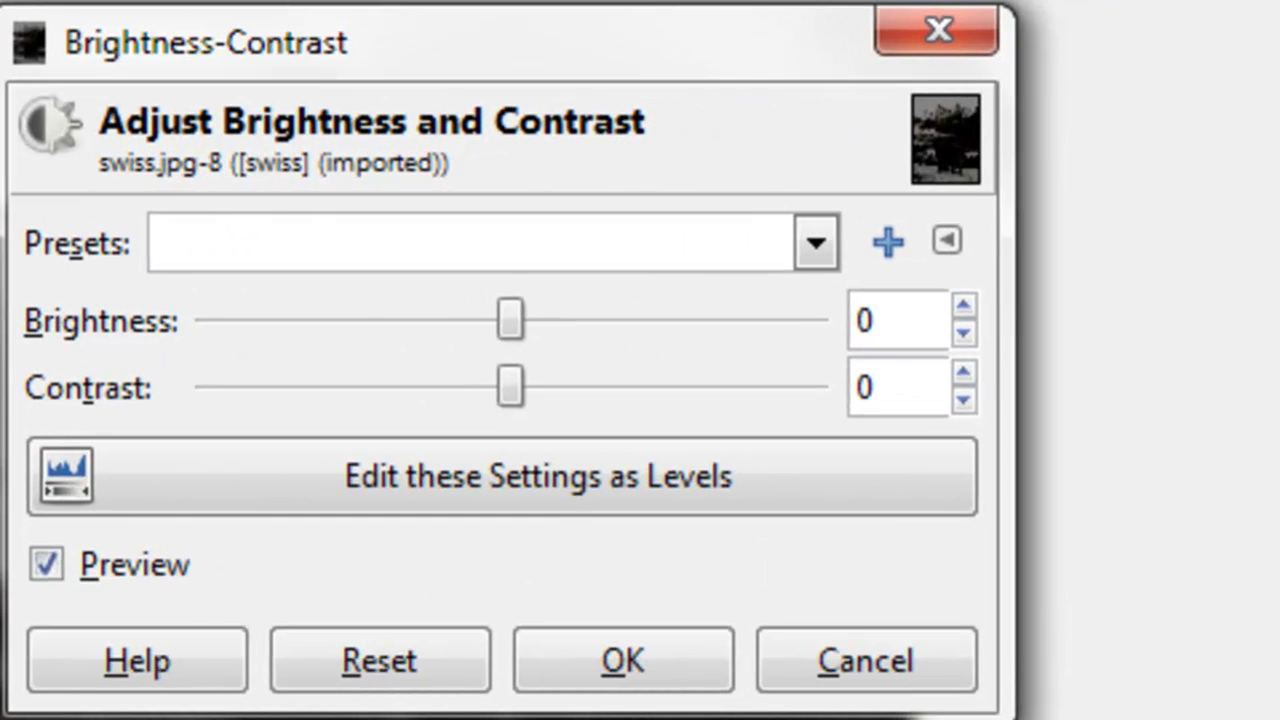
{"action": "left_click_drag", "start_coordinate": [513, 325], "coordinate": [591, 343]}
{"action": "left_click_drag", "start_coordinate": [512, 390], "coordinate": [405, 392]}
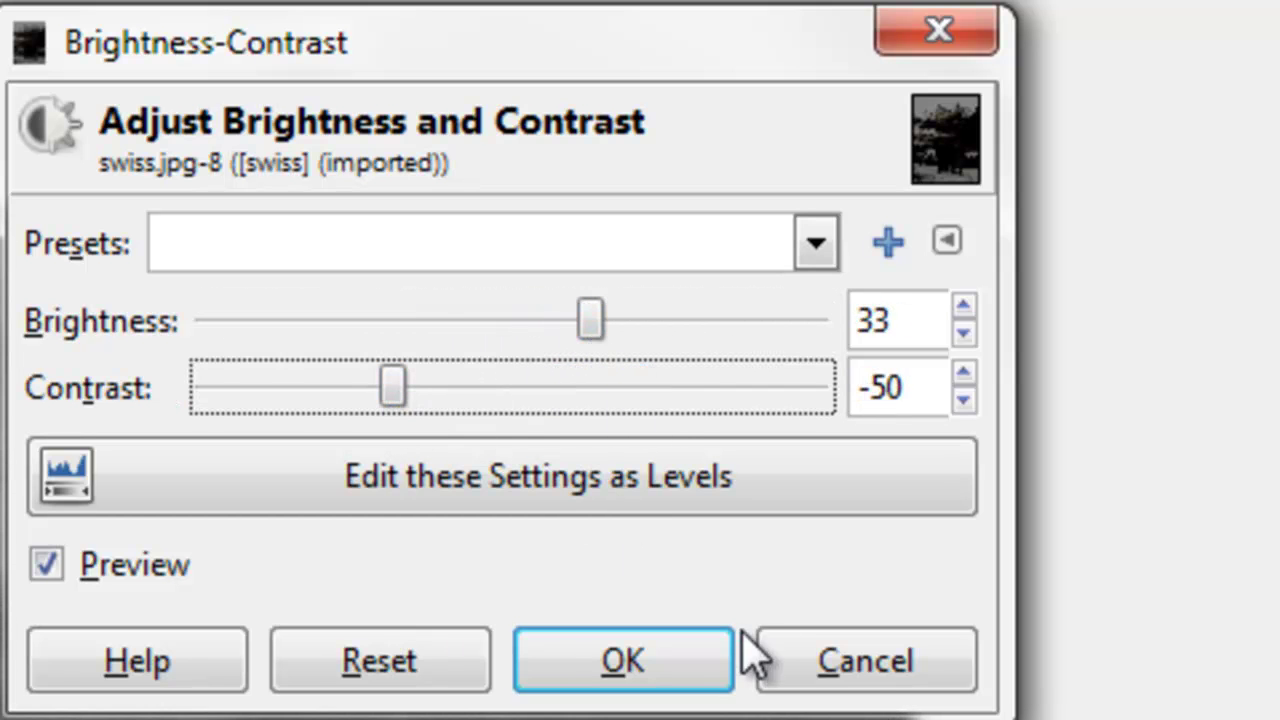
{"action": "left_click", "coordinate": [857, 663]}
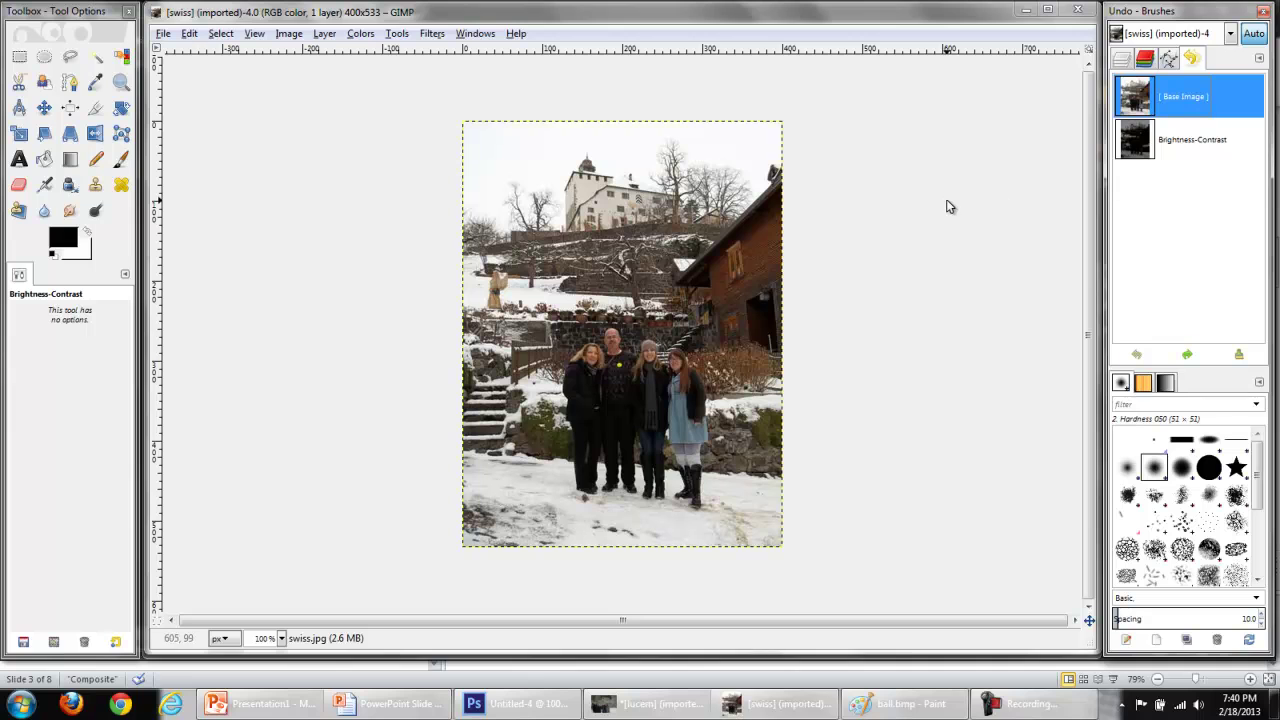
{"action": "left_click", "coordinate": [912, 259]}
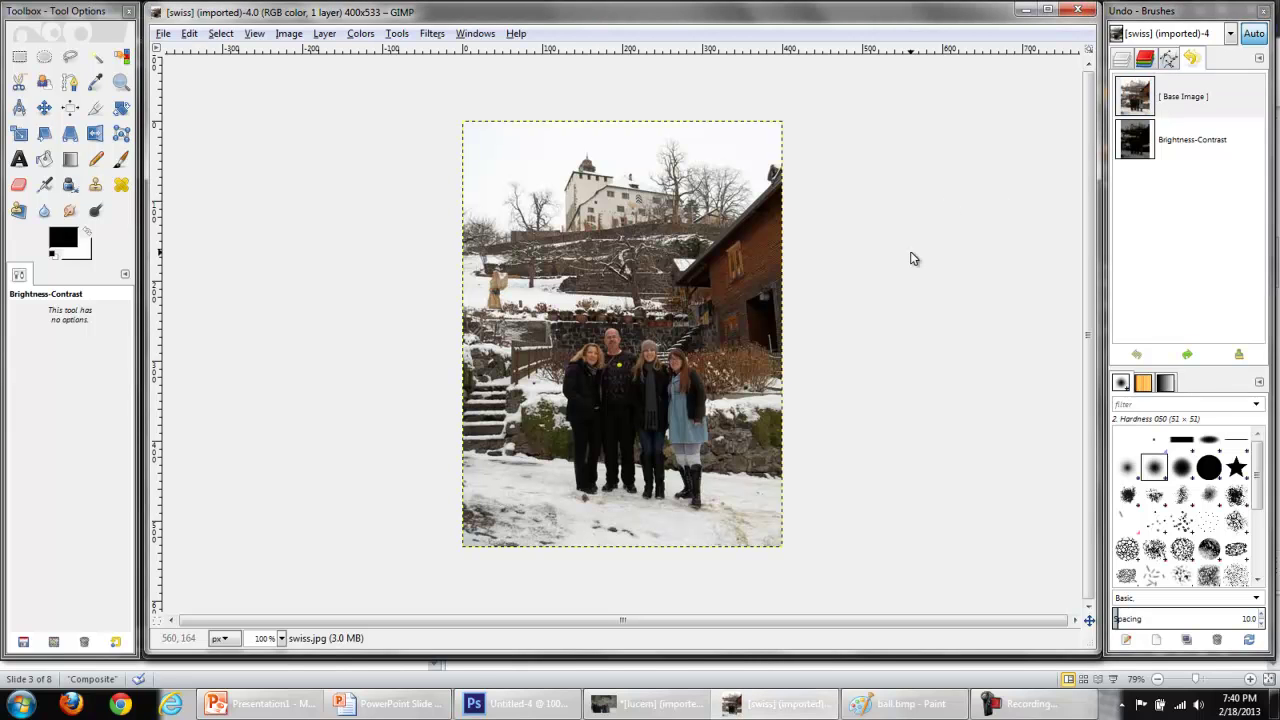
Switch to Photoshop and locate the Brightness/Contrast command among its image adjustments.
{"action": "left_click", "coordinate": [515, 704]}
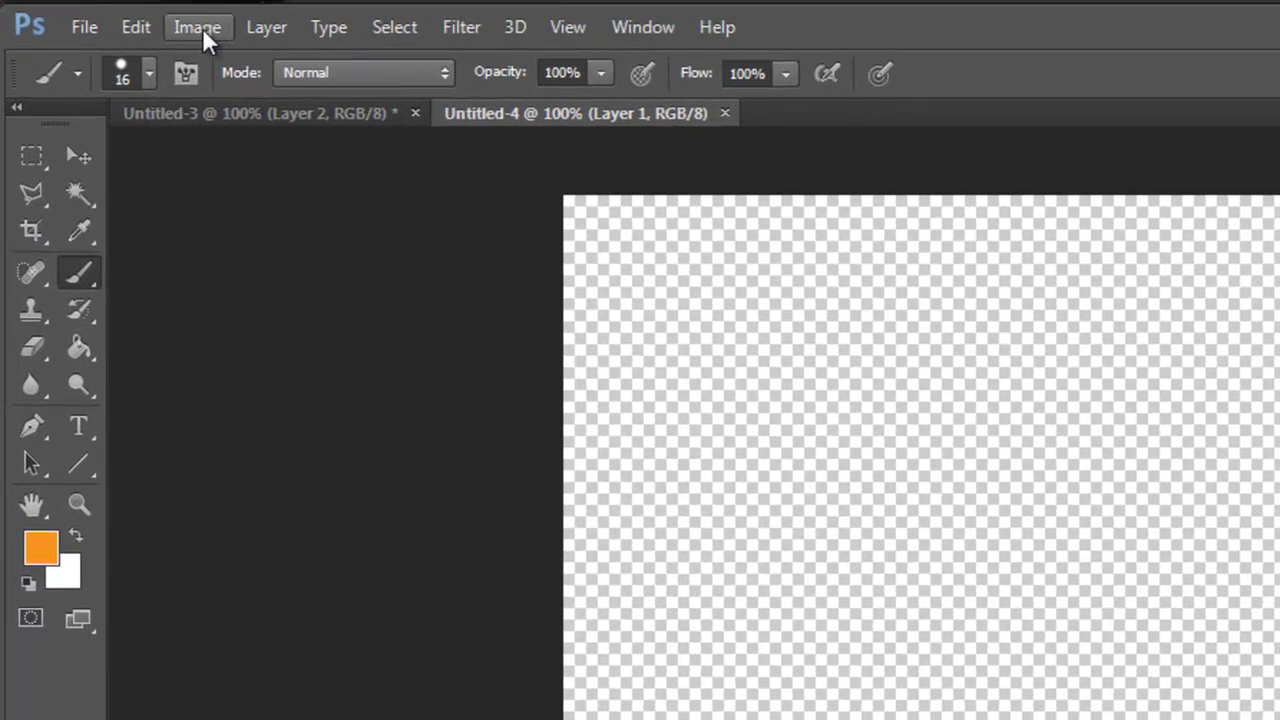
{"action": "left_click", "coordinate": [202, 27]}
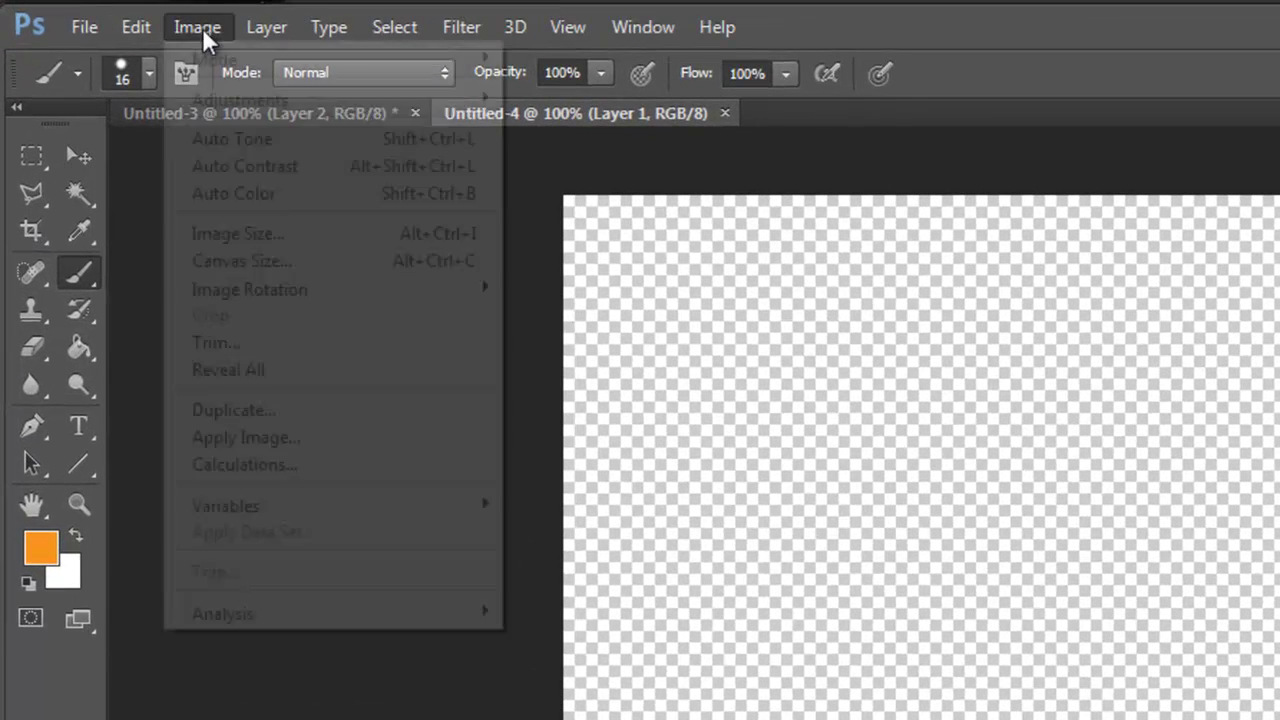
{"action": "mouse_move", "coordinate": [274, 101]}
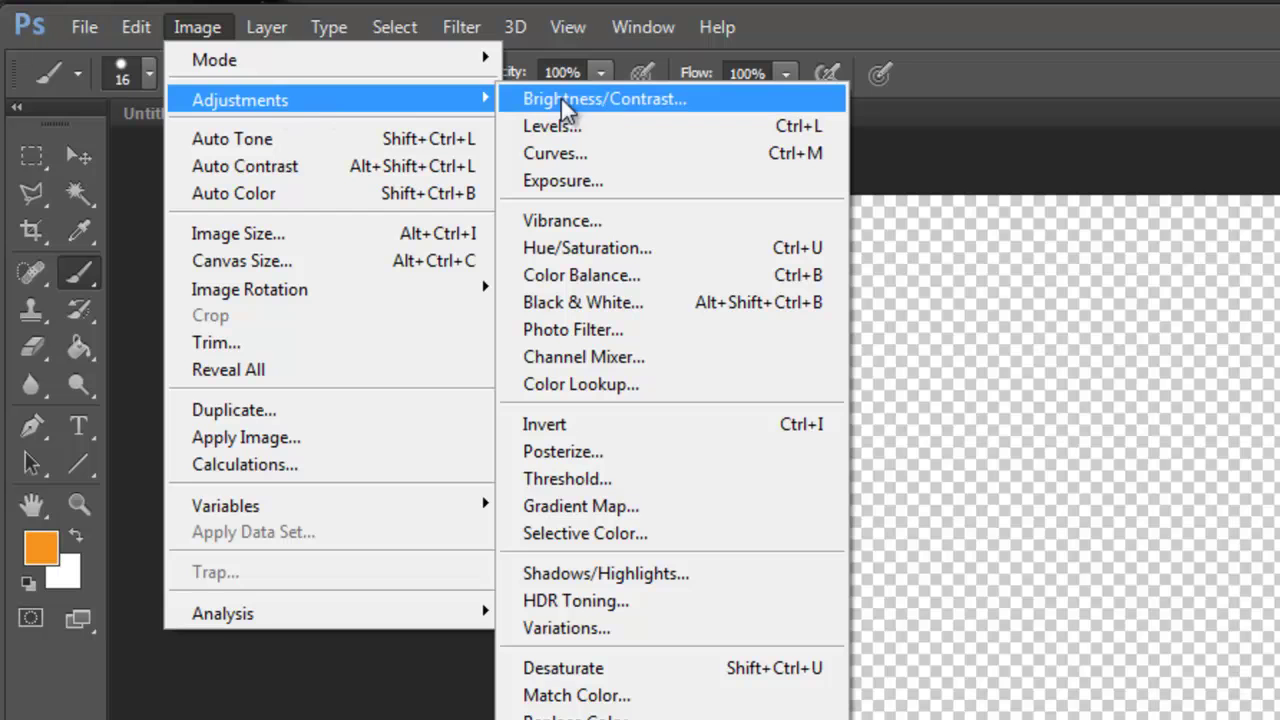